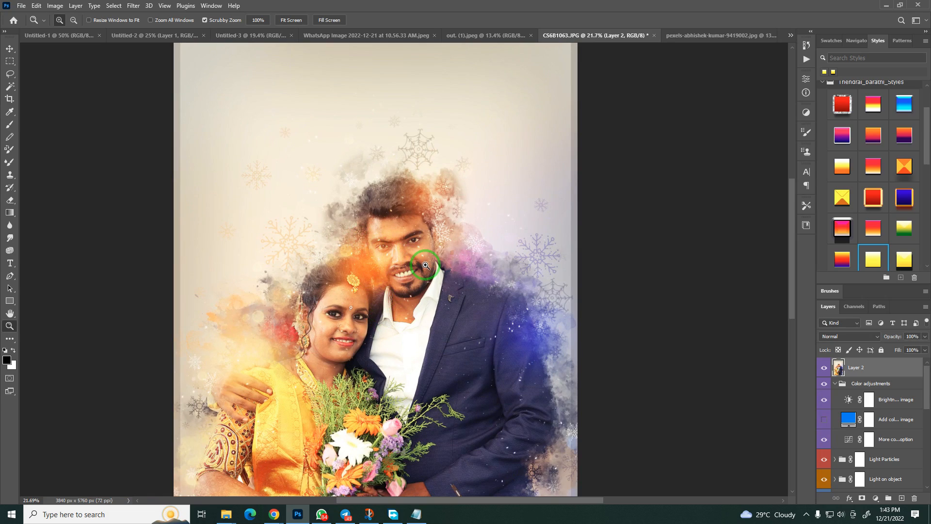
Compare the finished watercolor snowflake effect with the original photo by showing only the Background layer, restoring all layers and inspecting the couple closely.
{"action": "left_click_drag", "start_coordinate": [435, 183], "coordinate": [464, 219]}
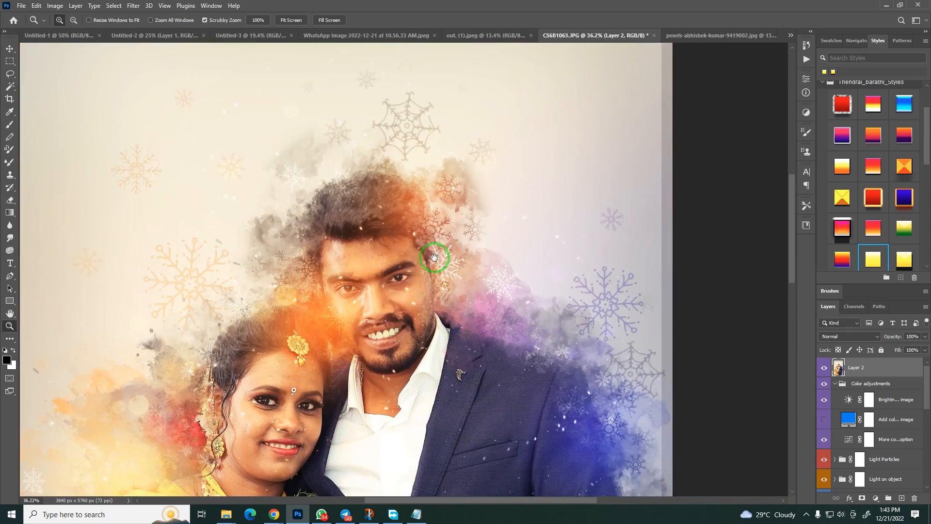
{"action": "left_click_drag", "start_coordinate": [434, 257], "coordinate": [441, 261]}
{"action": "left_click_drag", "start_coordinate": [395, 296], "coordinate": [343, 297]}
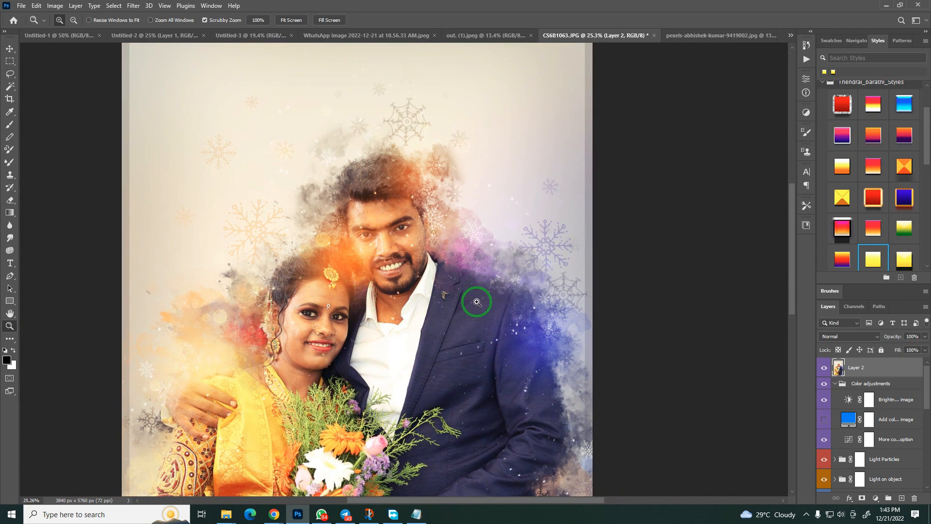
{"action": "scroll", "coordinate": [545, 300], "scroll_direction": "down", "scroll_amount": 2}
{"action": "scroll", "coordinate": [887, 415], "scroll_direction": "down", "scroll_amount": 5}
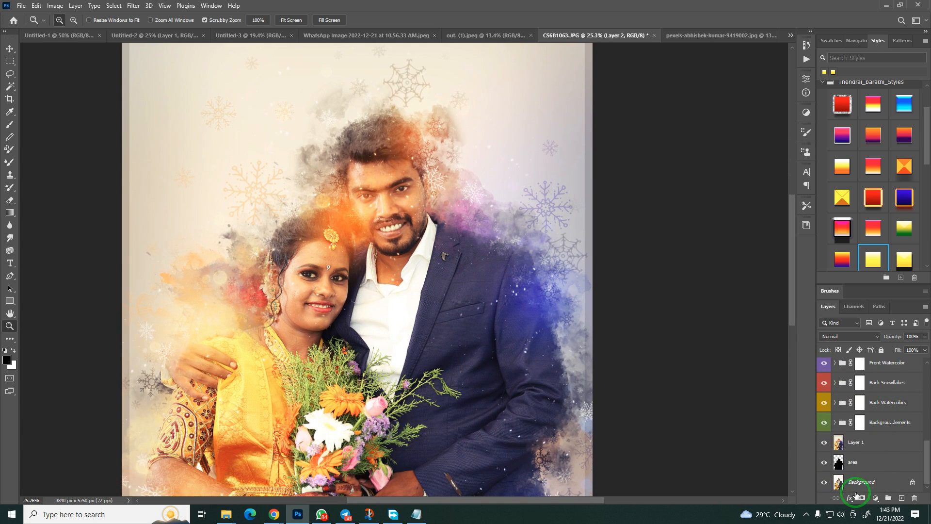
{"action": "left_click", "coordinate": [824, 482], "text": "alt"}
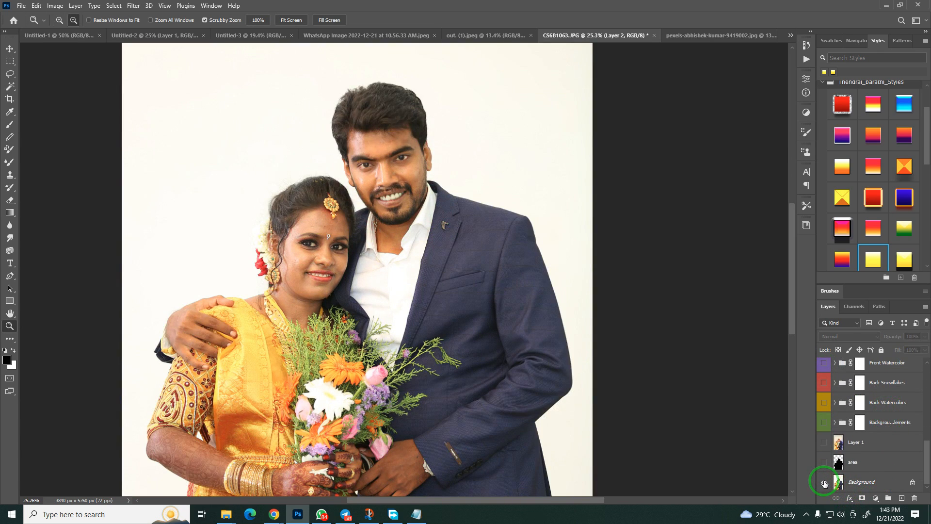
{"action": "left_click", "coordinate": [824, 483], "text": "alt"}
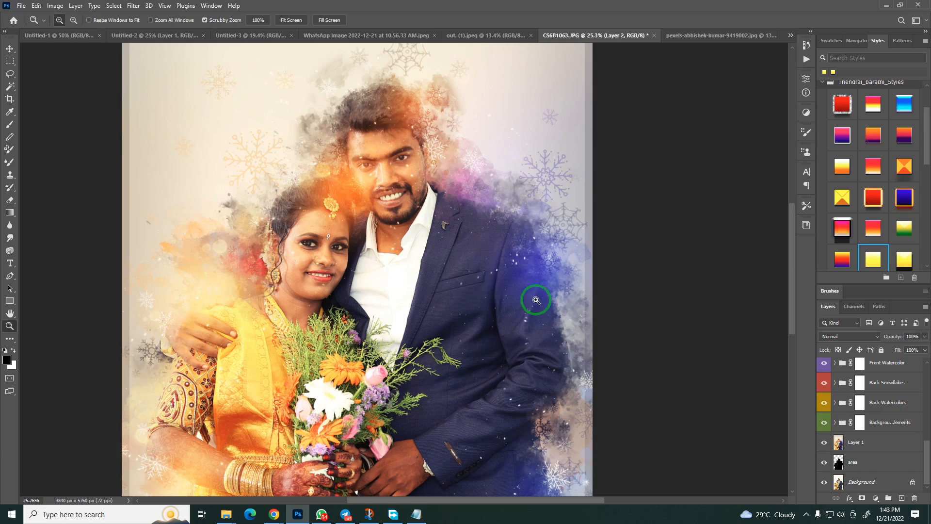
{"action": "left_click", "coordinate": [447, 272]}
{"action": "mouse_move", "coordinate": [434, 267]}
{"action": "left_mouse_down"}
{"action": "mouse_move", "coordinate": [409, 259]}
{"action": "mouse_move", "coordinate": [422, 262]}
{"action": "left_mouse_up"}
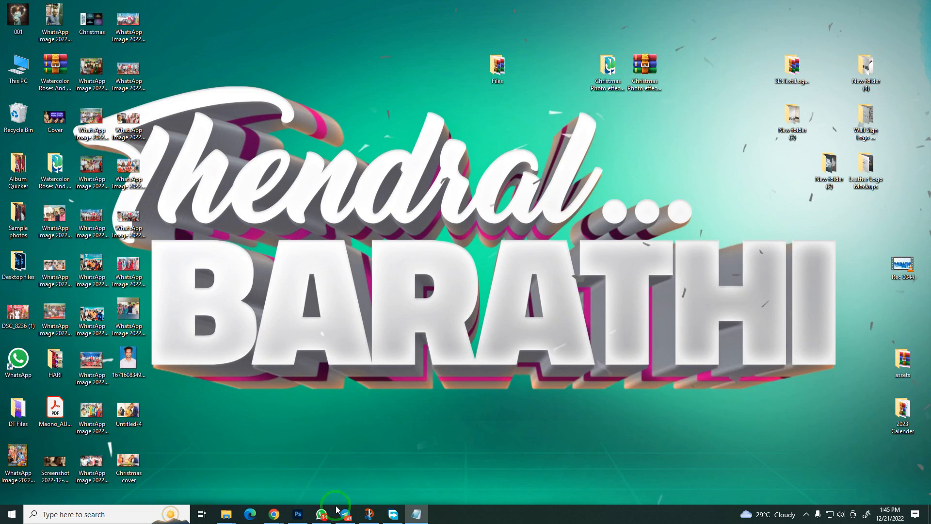
Switch to WhatsApp, look through the shared posts in the Thendral Barathi 002, 001, 005 and 004 groups, and minimize it.
{"action": "left_click", "coordinate": [320, 515]}
{"action": "left_click", "coordinate": [345, 514]}
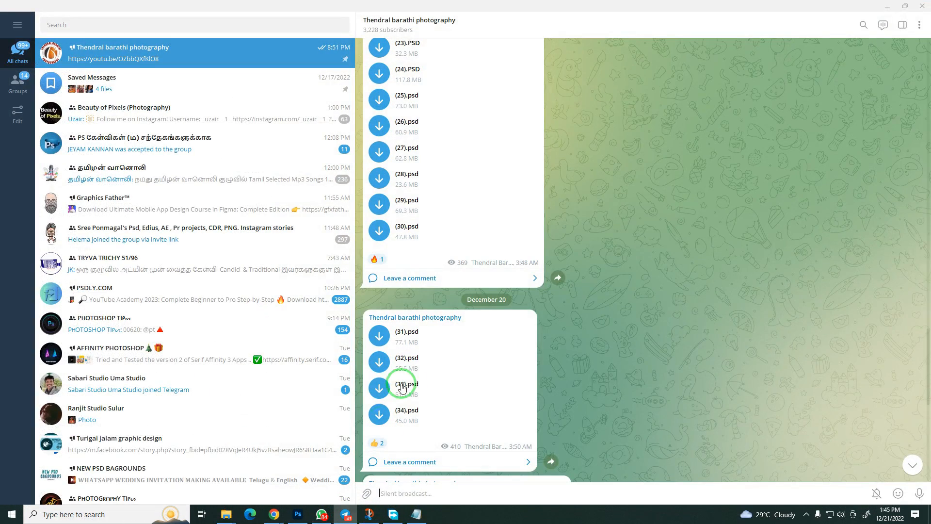
{"action": "left_click", "coordinate": [323, 514]}
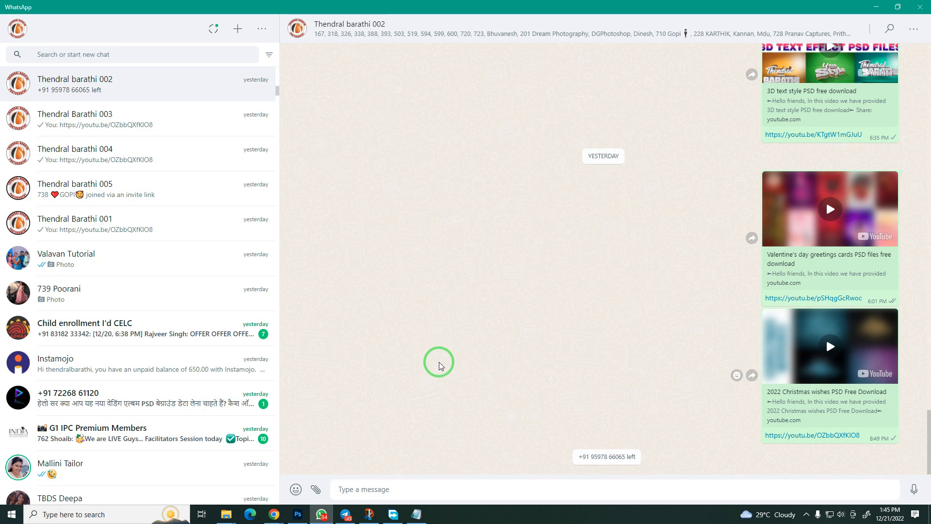
{"action": "scroll", "coordinate": [489, 338], "scroll_direction": "up", "scroll_amount": 4}
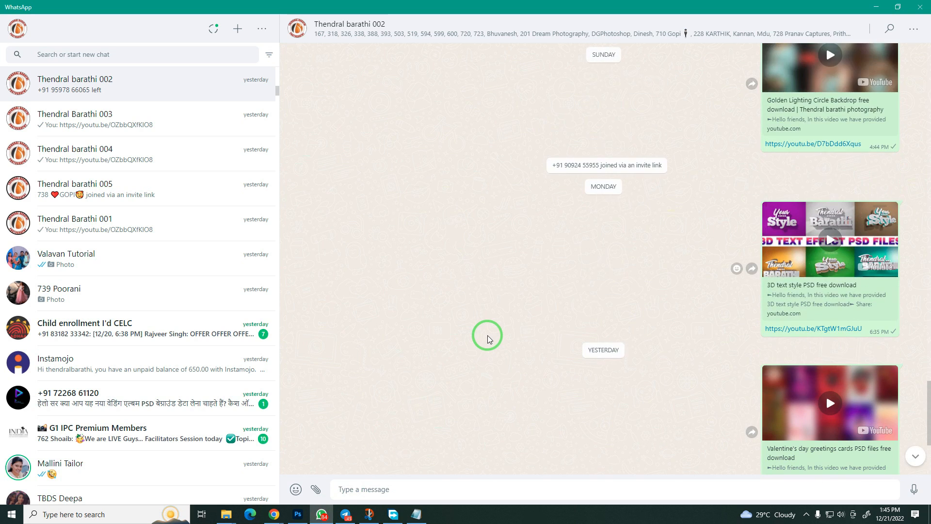
{"action": "left_click", "coordinate": [176, 220]}
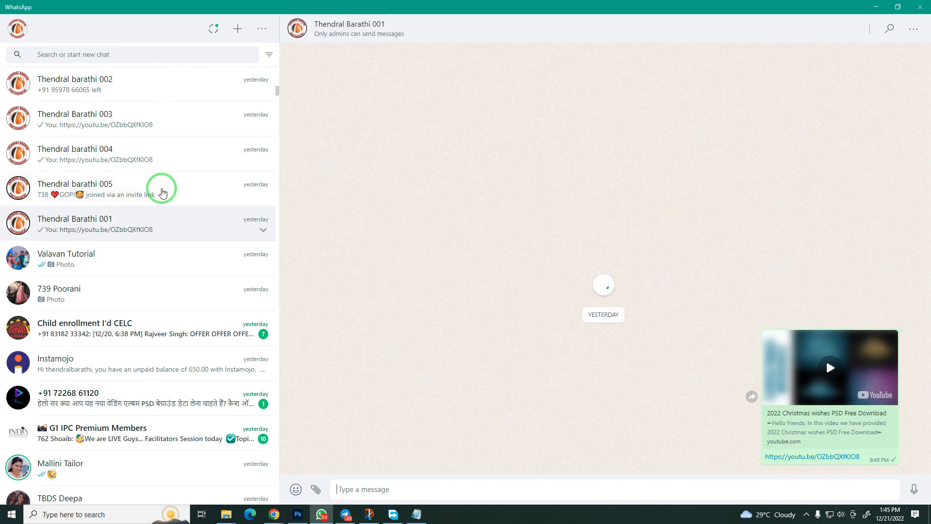
{"action": "left_click", "coordinate": [162, 184]}
{"action": "left_click", "coordinate": [145, 155]}
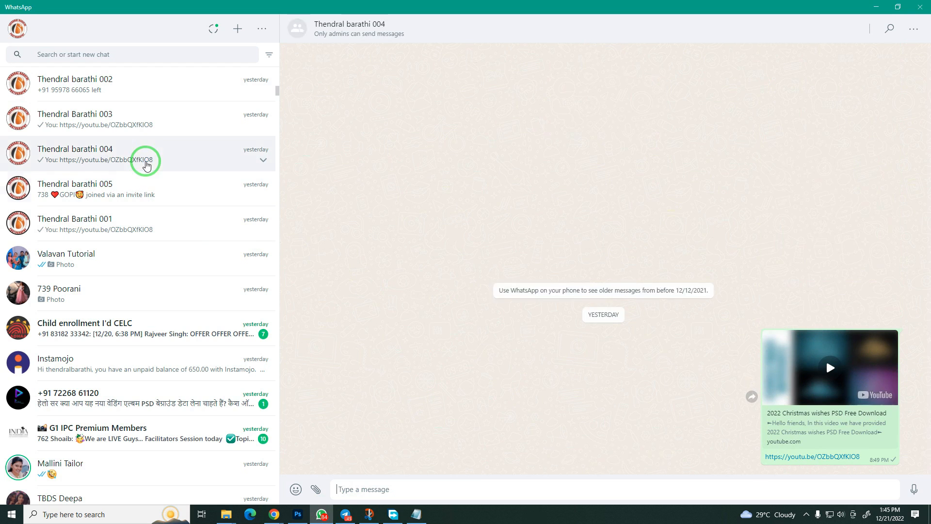
{"action": "scroll", "coordinate": [143, 141], "scroll_direction": "up", "scroll_amount": 2}
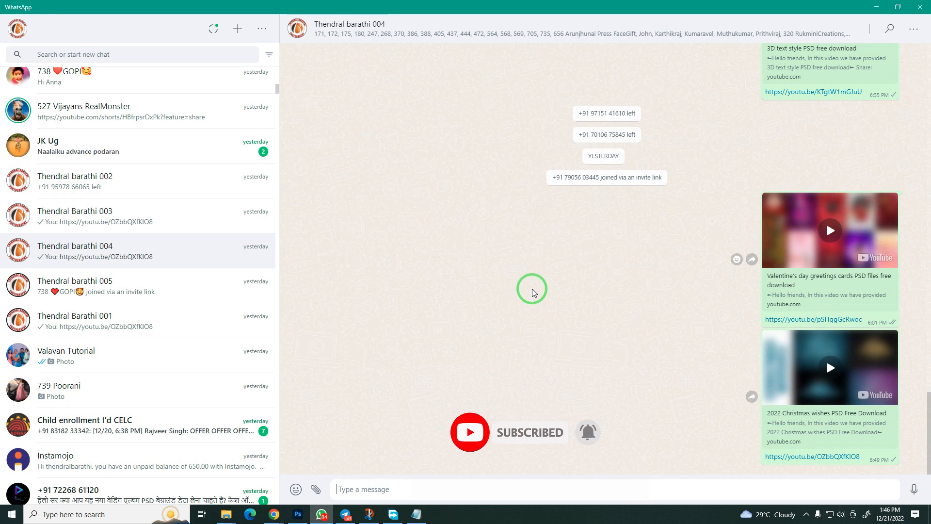
{"action": "left_click", "coordinate": [877, 9]}
Switch to Telegram and collapse the chat list beside the Thendral barathi photography channel to profile icons only.
{"action": "left_click", "coordinate": [345, 518]}
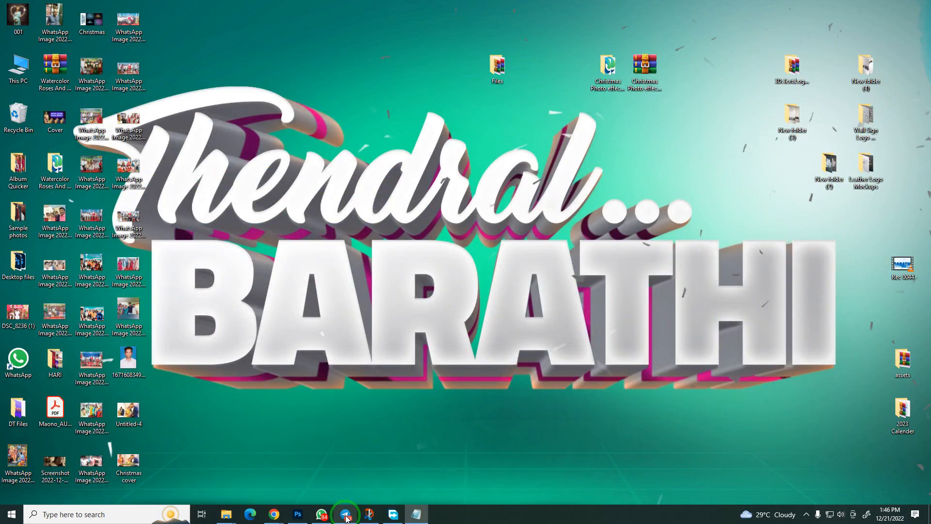
{"action": "left_click", "coordinate": [345, 518]}
{"action": "scroll", "coordinate": [517, 285], "scroll_direction": "down", "scroll_amount": 5}
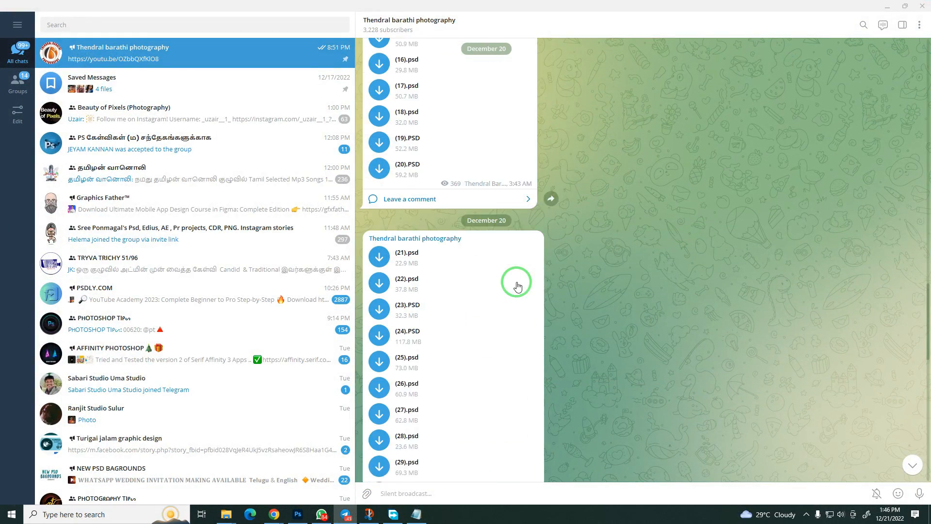
{"action": "scroll", "coordinate": [516, 285], "scroll_direction": "down", "scroll_amount": 10}
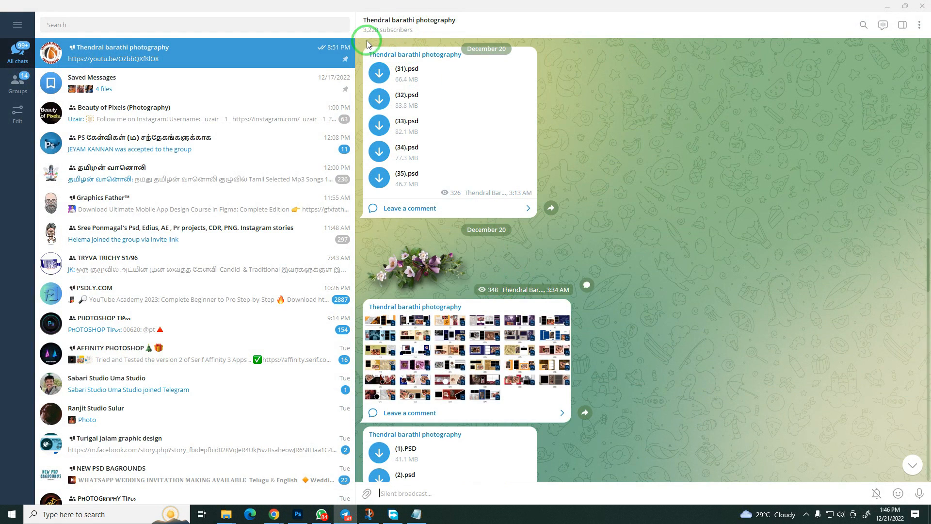
{"action": "left_click_drag", "start_coordinate": [354, 30], "coordinate": [57, 89]}
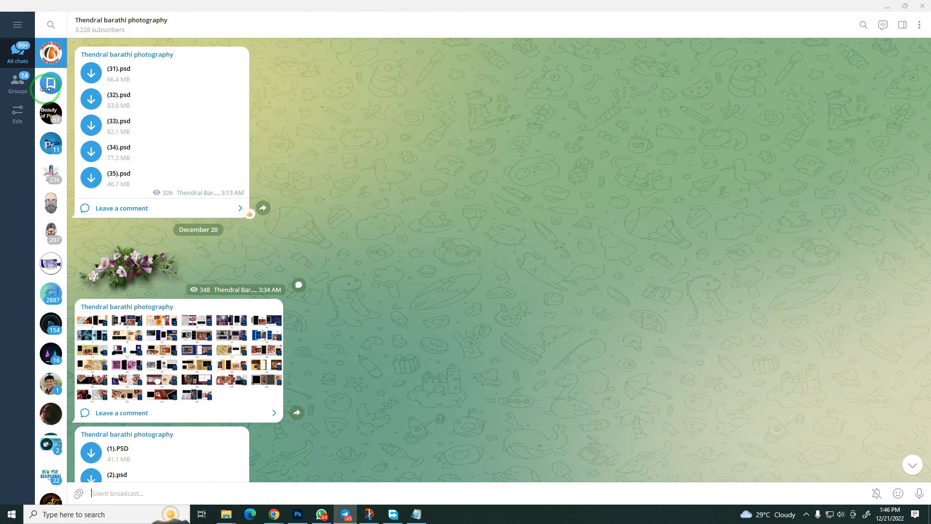
Browse the channel's older posts back to the December 18 backdrop and Midjourney posts.
{"action": "scroll", "coordinate": [243, 140], "scroll_direction": "up", "scroll_amount": 15}
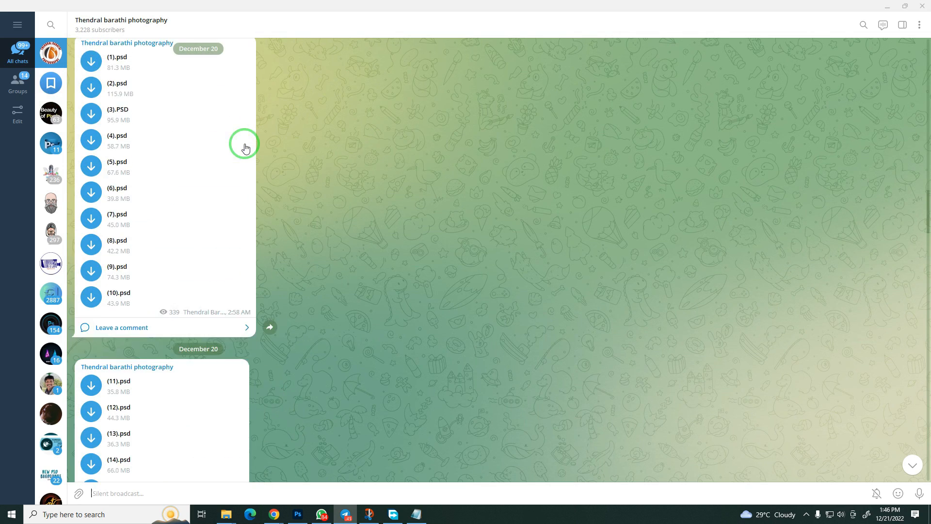
{"action": "scroll", "coordinate": [245, 148], "scroll_direction": "up", "scroll_amount": 15}
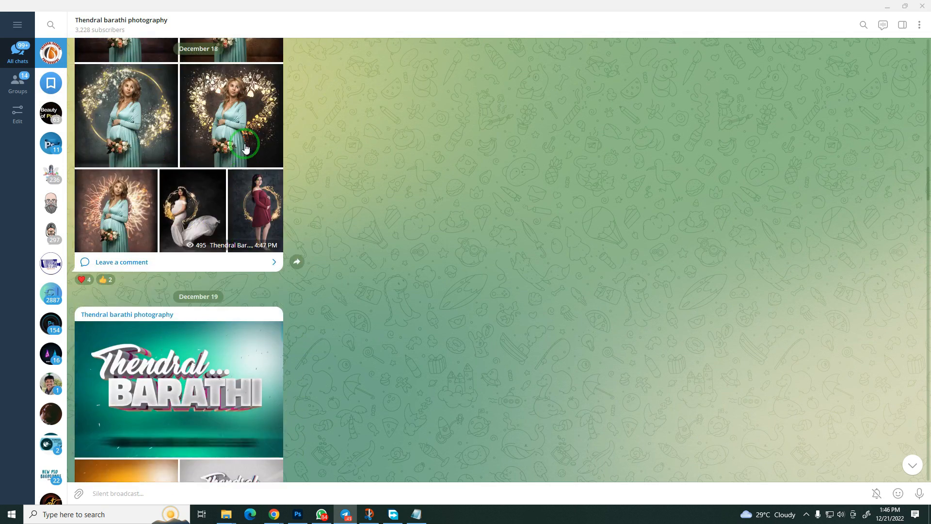
{"action": "scroll", "coordinate": [244, 148], "scroll_direction": "up", "scroll_amount": 3}
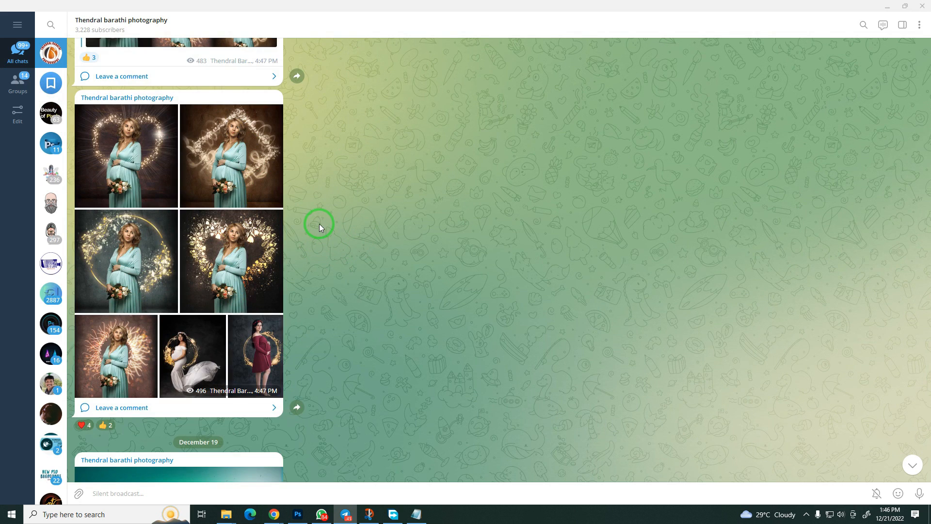
{"action": "scroll", "coordinate": [319, 223], "scroll_direction": "up", "scroll_amount": 2}
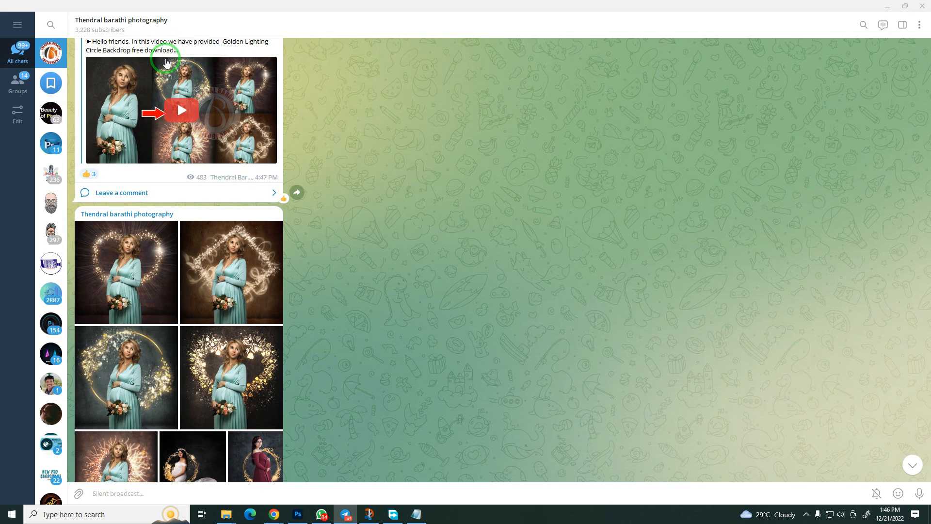
{"action": "scroll", "coordinate": [204, 150], "scroll_direction": "up", "scroll_amount": 8}
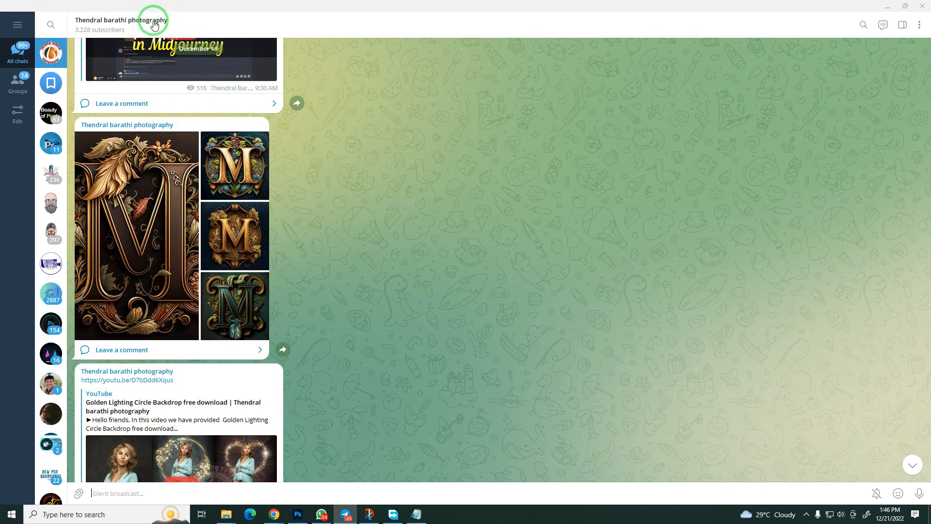
View the channel's info, look through its list of shared files, and close it.
{"action": "left_click", "coordinate": [138, 20]}
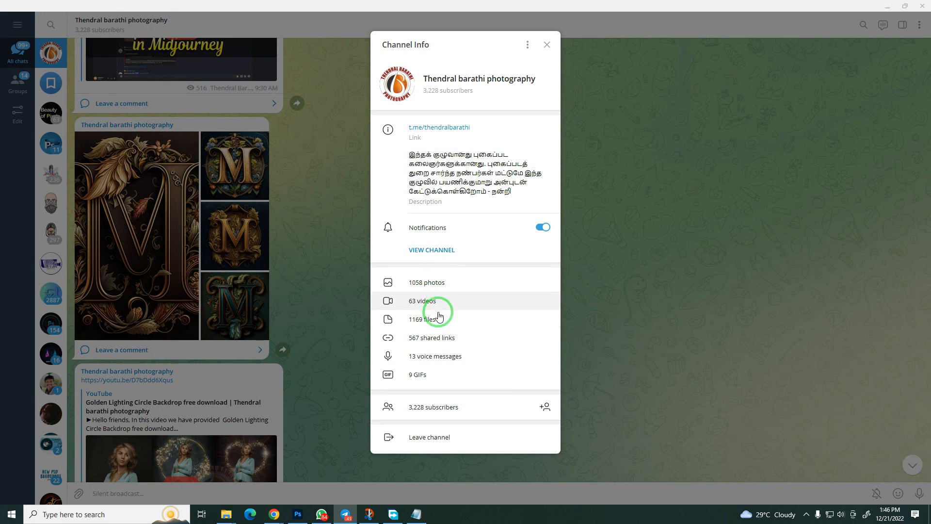
{"action": "left_click", "coordinate": [433, 328]}
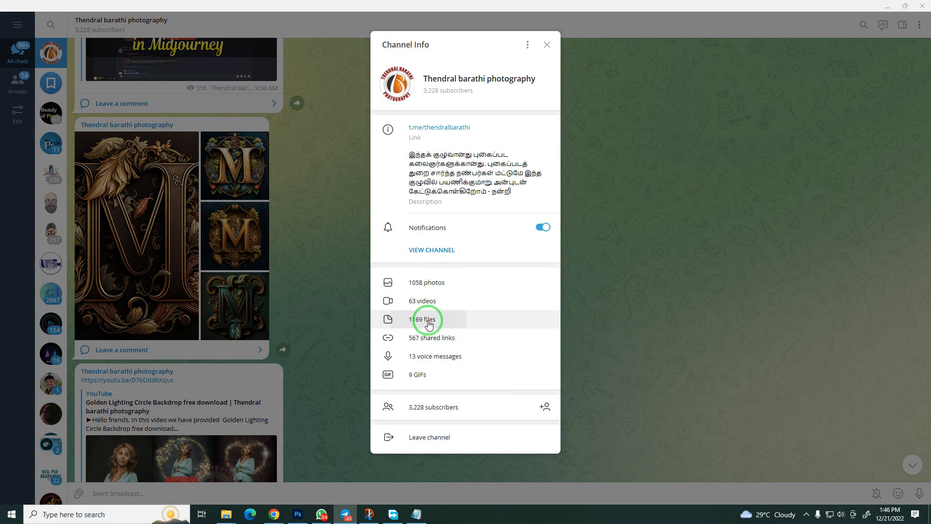
{"action": "scroll", "coordinate": [458, 160], "scroll_direction": "down", "scroll_amount": 3}
{"action": "scroll", "coordinate": [459, 192], "scroll_direction": "down", "scroll_amount": 15}
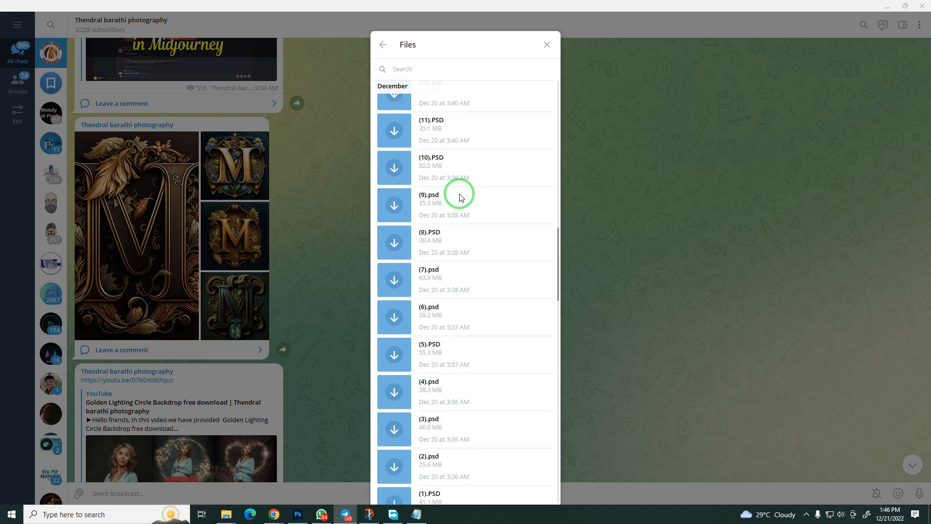
{"action": "left_click", "coordinate": [547, 46]}
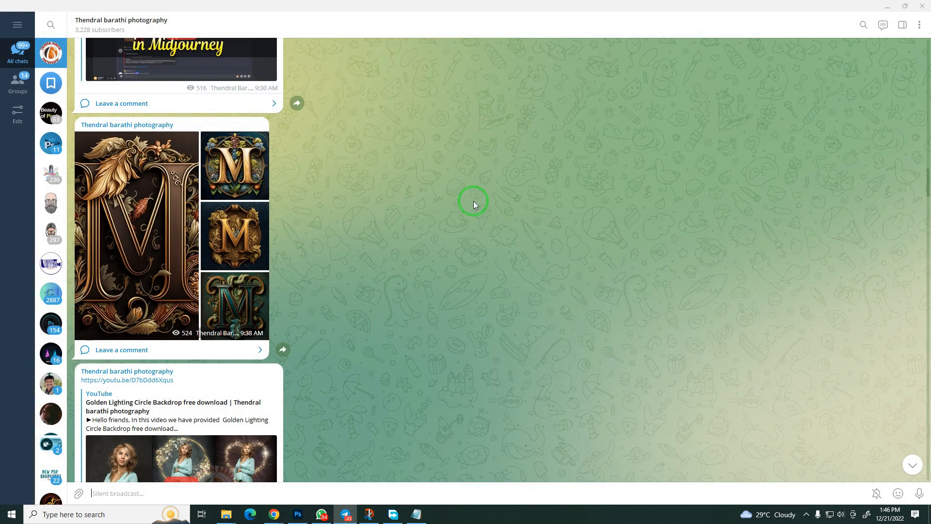
Search the channel's messages for "photoshop", refine the search to "photoshop 2022", and clear the search text.
{"action": "left_click", "coordinate": [863, 25]}
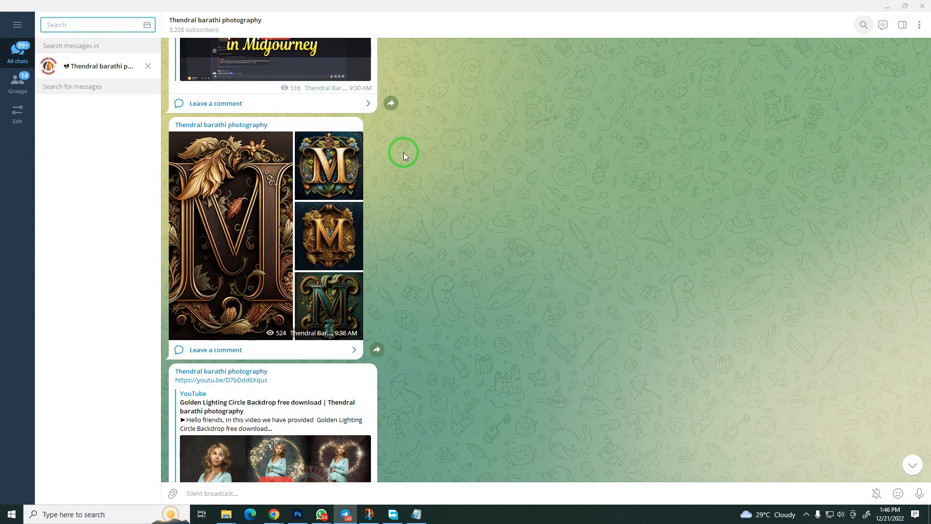
{"action": "type", "text": "photoshop"}
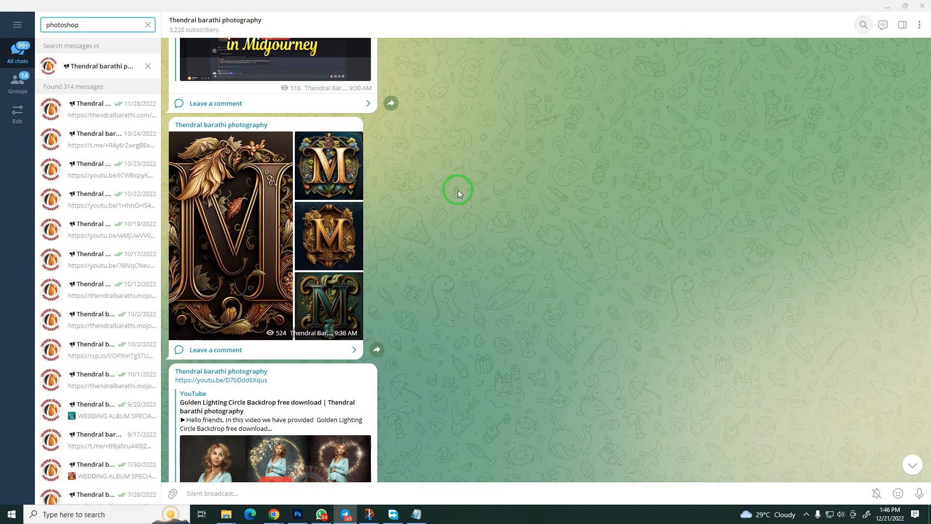
{"action": "scroll", "coordinate": [112, 144], "scroll_direction": "down", "scroll_amount": 10}
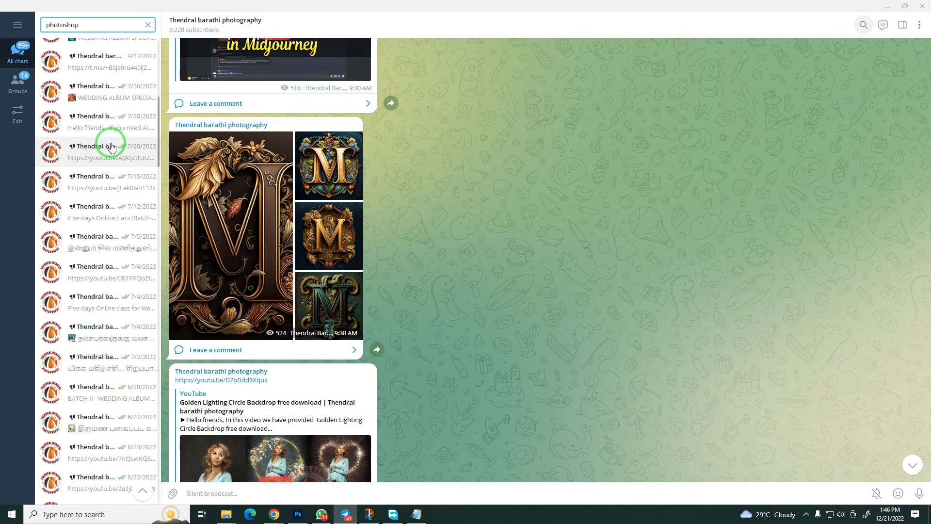
{"action": "scroll", "coordinate": [104, 131], "scroll_direction": "up", "scroll_amount": 3}
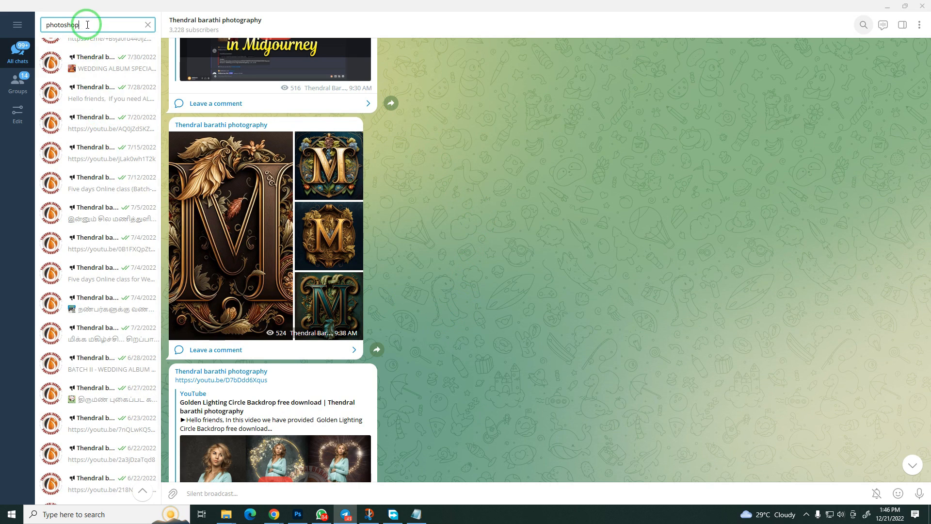
{"action": "type", "text": "2022"}
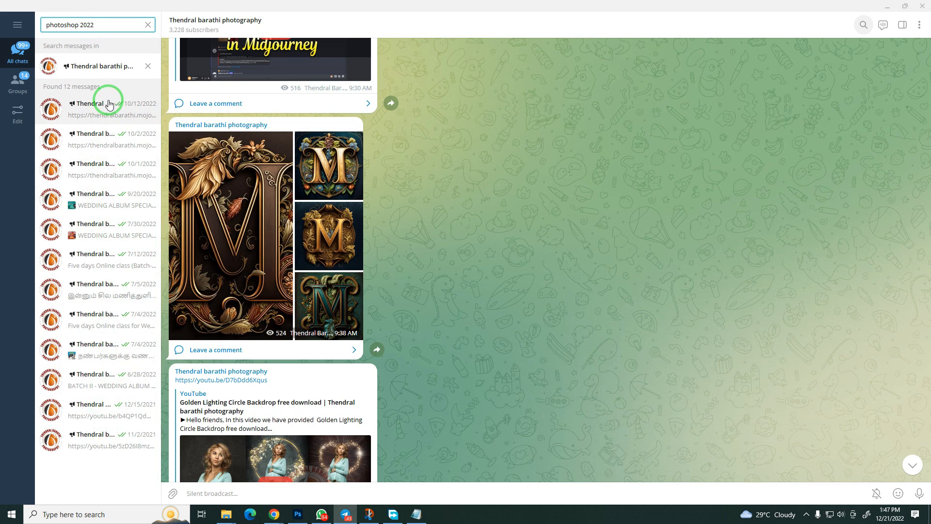
{"action": "left_click", "coordinate": [148, 25]}
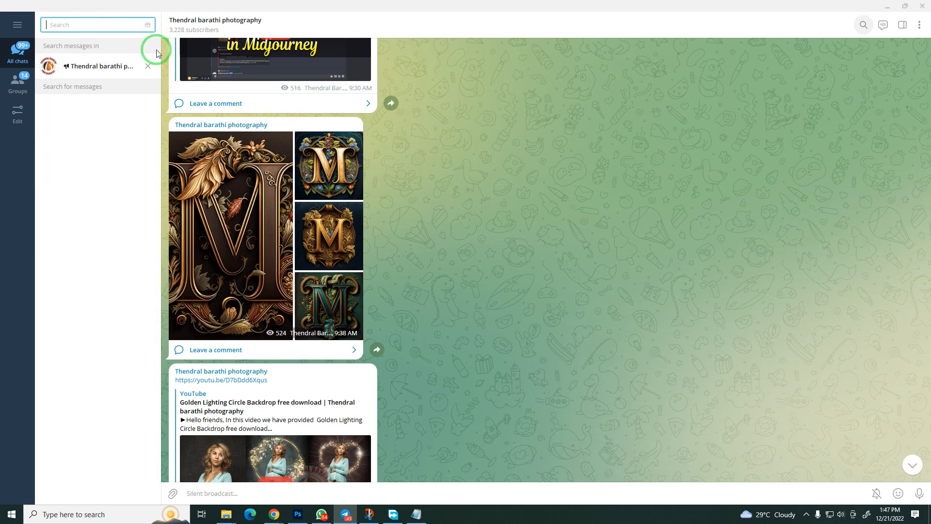
Examine the channel's mid-December posts, including the 2023 calendar PSD offers and the Midjourney results.
{"action": "scroll", "coordinate": [324, 215], "scroll_direction": "up", "scroll_amount": 8}
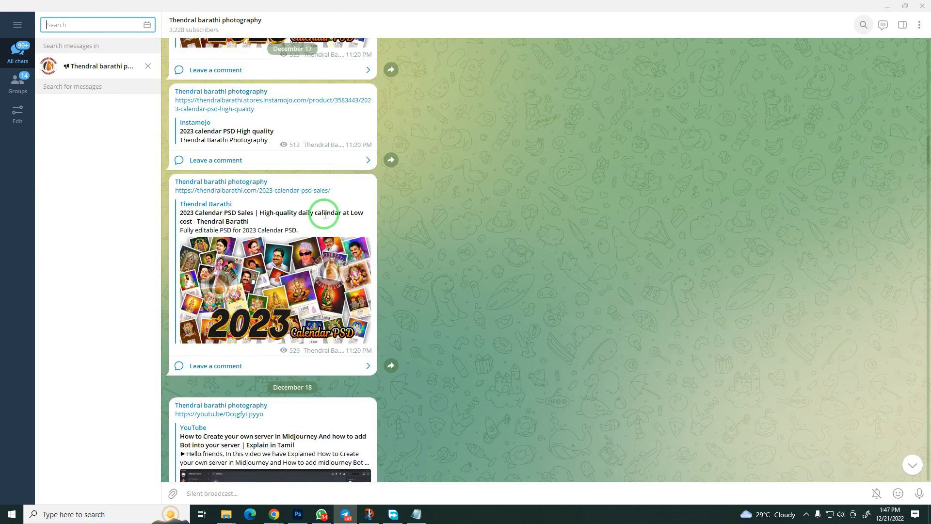
{"action": "scroll", "coordinate": [324, 215], "scroll_direction": "up", "scroll_amount": 10}
{"action": "scroll", "coordinate": [324, 216], "scroll_direction": "up", "scroll_amount": 10}
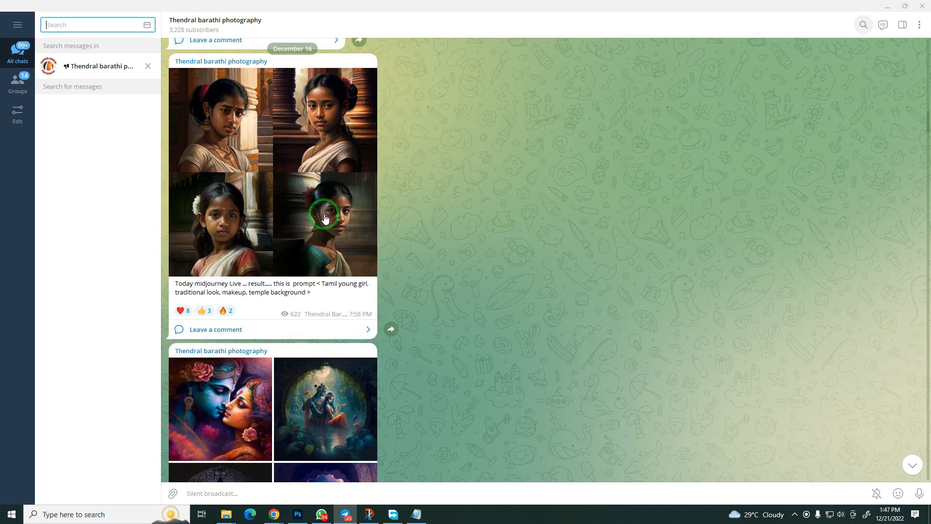
{"action": "scroll", "coordinate": [325, 218], "scroll_direction": "up", "scroll_amount": 3}
{"action": "scroll", "coordinate": [355, 228], "scroll_direction": "down", "scroll_amount": 12}
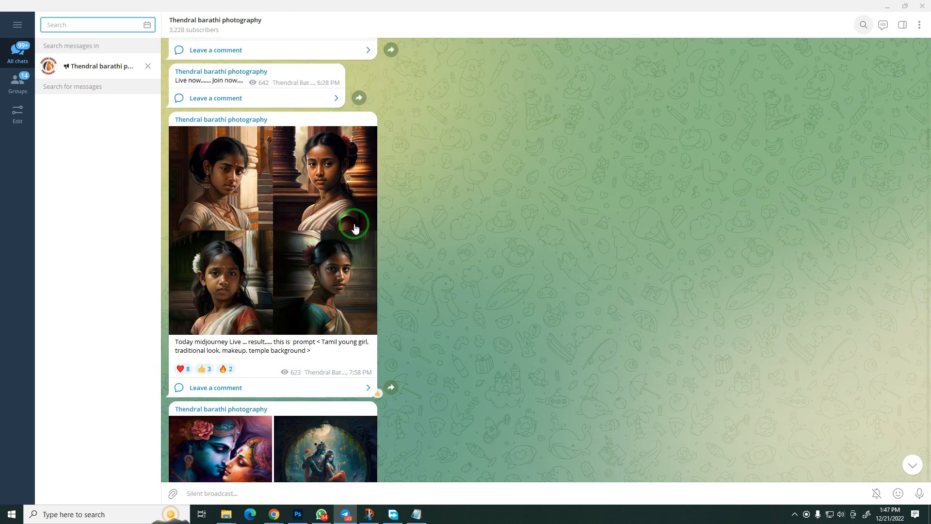
{"action": "scroll", "coordinate": [354, 228], "scroll_direction": "down", "scroll_amount": 15}
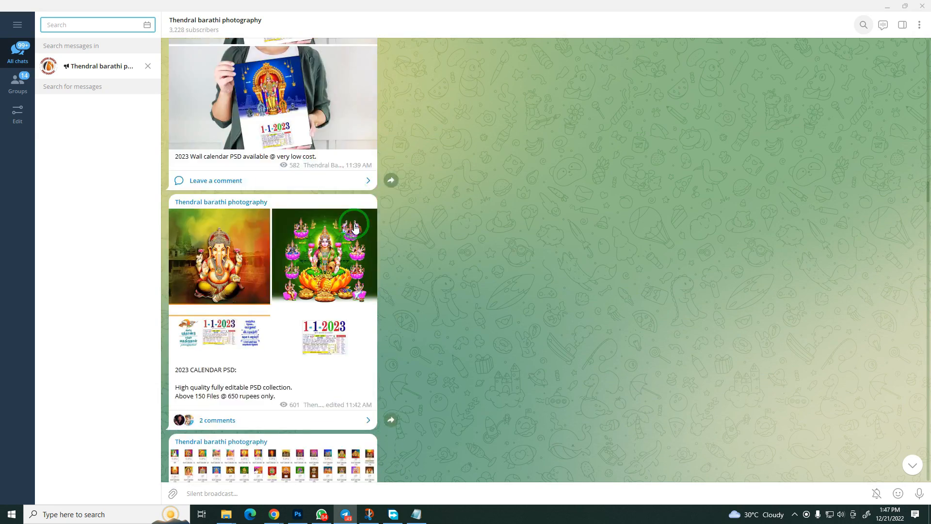
Browse the channel's posts forward to the maternity backdrop samples above the December 19 posts, and minimize the chat window.
{"action": "scroll", "coordinate": [355, 228], "scroll_direction": "down", "scroll_amount": 15}
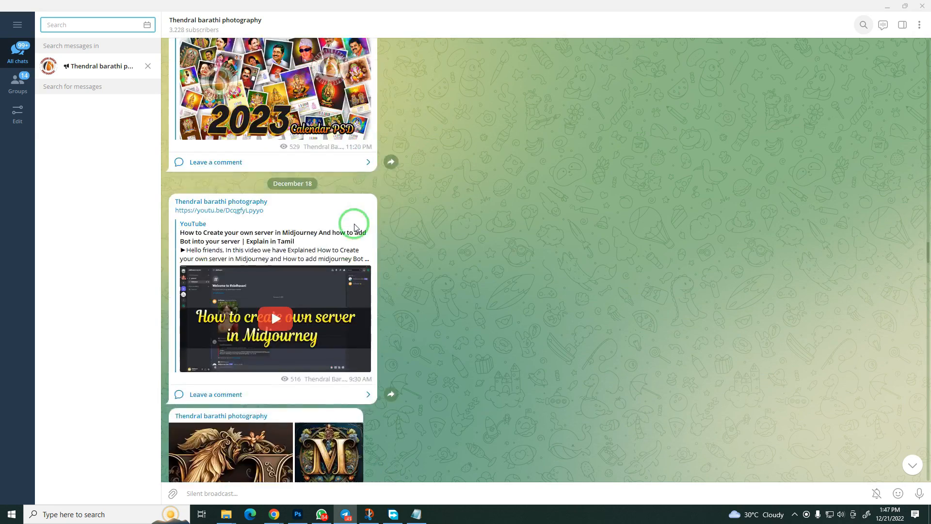
{"action": "scroll", "coordinate": [354, 227], "scroll_direction": "down", "scroll_amount": 4}
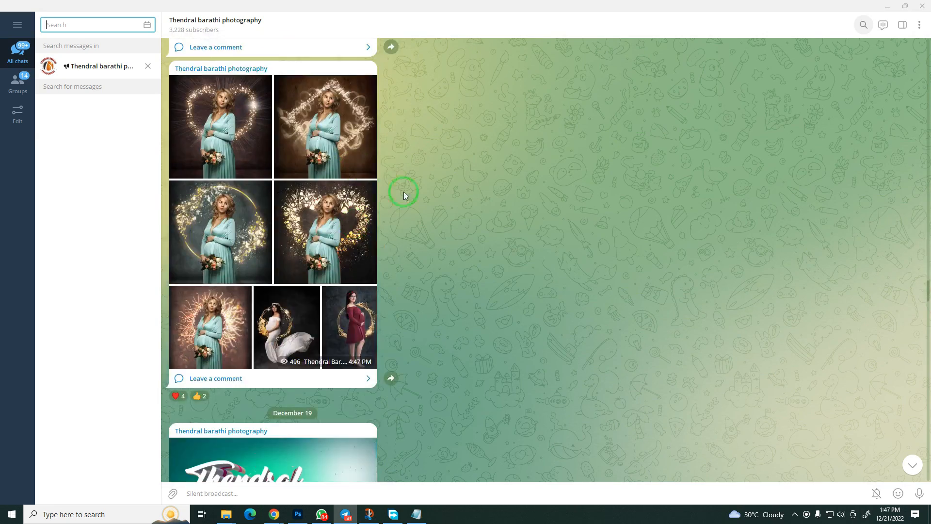
{"action": "left_click", "coordinate": [889, 7]}
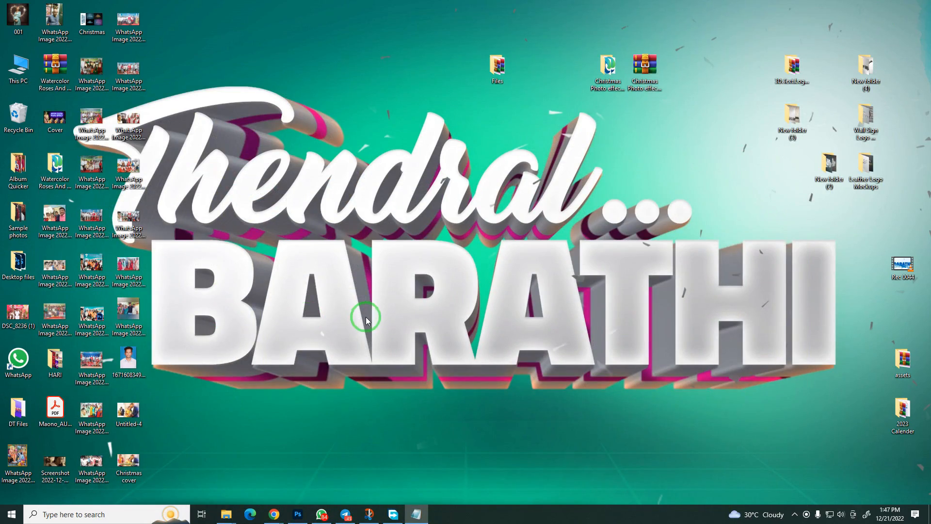
Switch to Photoshop, view the finished watercolor effect on the couple photo CS6B1063, and minimize the program.
{"action": "left_click", "coordinate": [298, 514]}
{"action": "left_click_drag", "start_coordinate": [443, 283], "coordinate": [349, 276]}
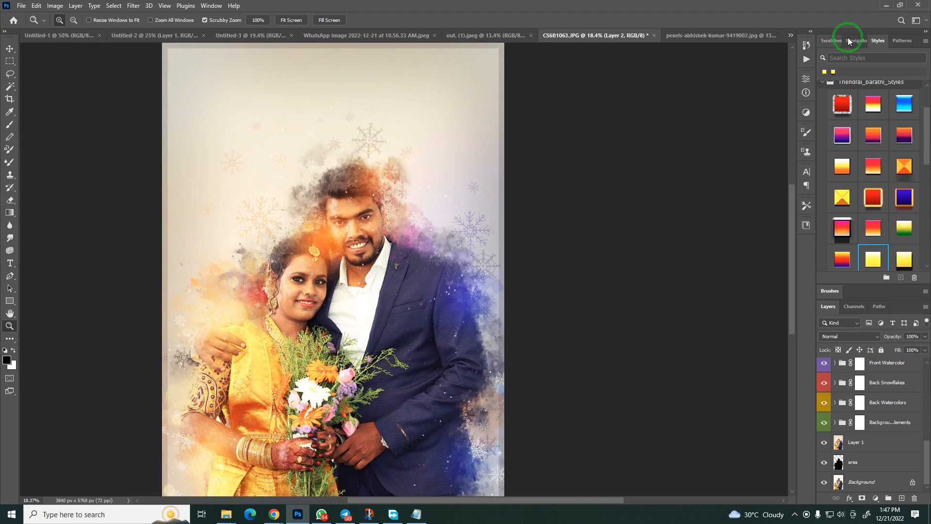
{"action": "left_click", "coordinate": [884, 5]}
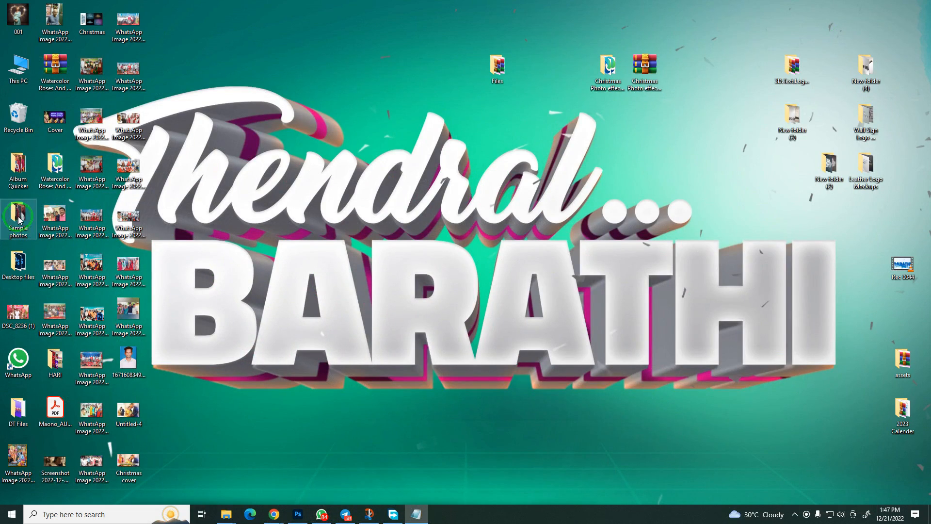
Open the Sample photos folder from the desktop, view it maximized, and minimize it.
{"action": "double_click", "coordinate": [18, 218]}
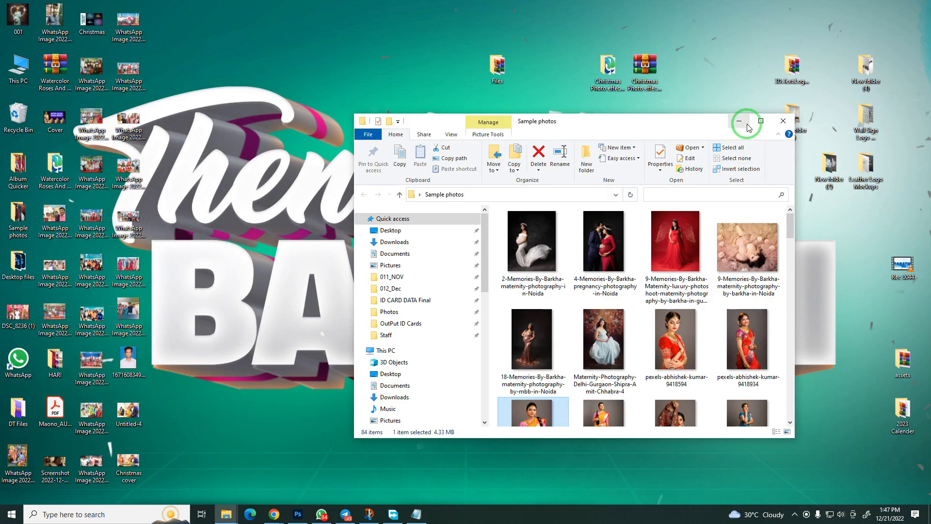
{"action": "left_click", "coordinate": [761, 121]}
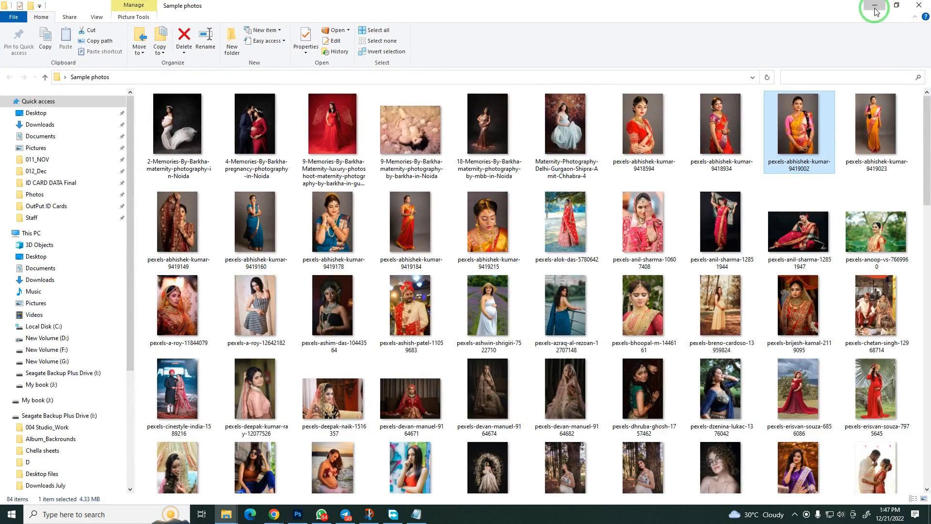
{"action": "left_click", "coordinate": [873, 9]}
Open the photo CS6B0394 from the PHOTOS folder inside Album Quicker in Photoshop.
{"action": "double_click", "coordinate": [18, 167]}
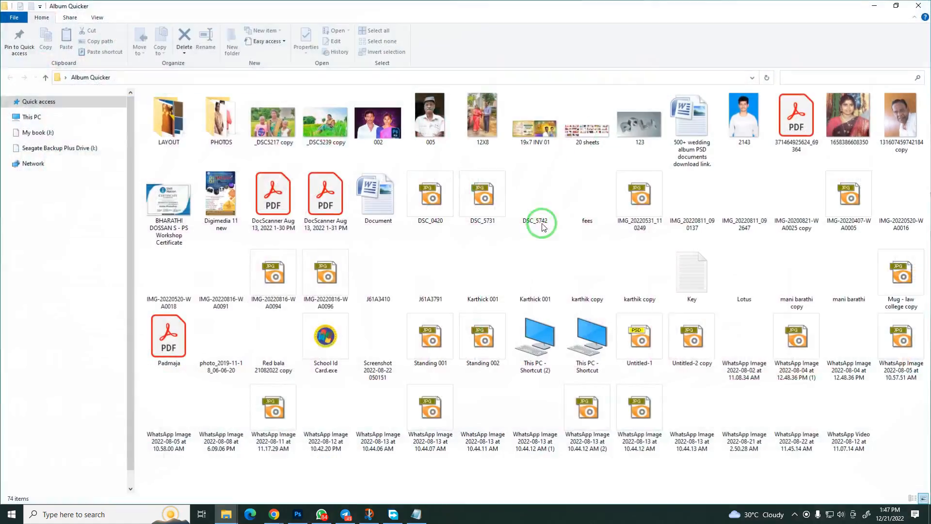
{"action": "double_click", "coordinate": [217, 122]}
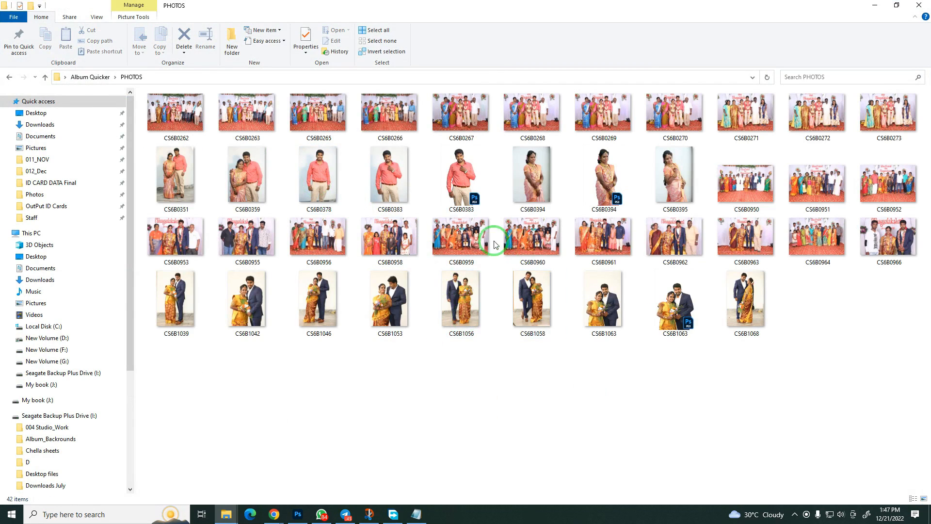
{"action": "left_click_drag", "start_coordinate": [530, 185], "coordinate": [583, 3]}
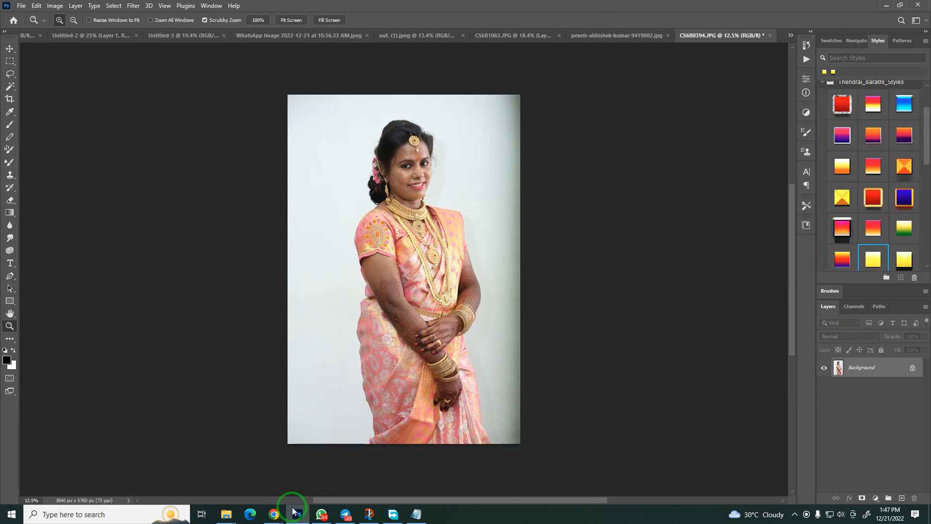
View the Christmas Photo effect PS Action post in Chrome, follow its link to the MediaFire download page, and minimize the browser.
{"action": "left_click", "coordinate": [274, 514]}
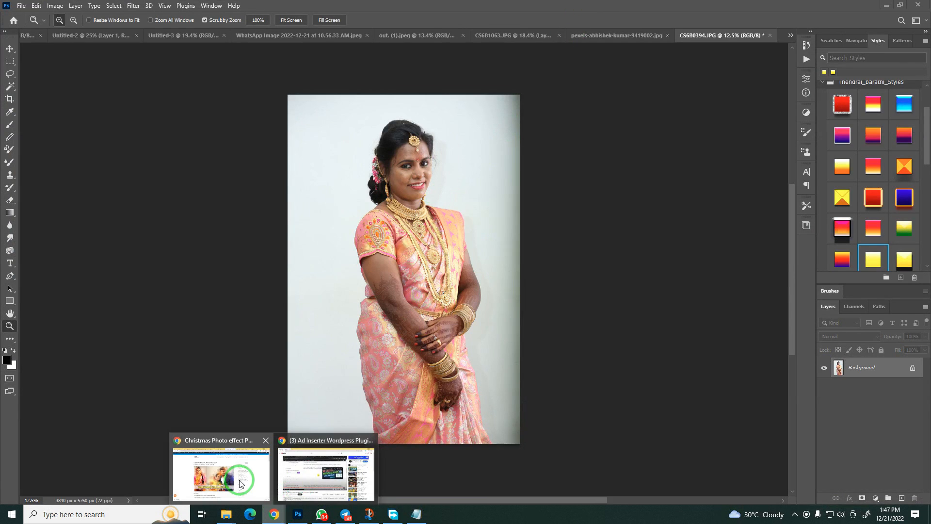
{"action": "left_click", "coordinate": [240, 483]}
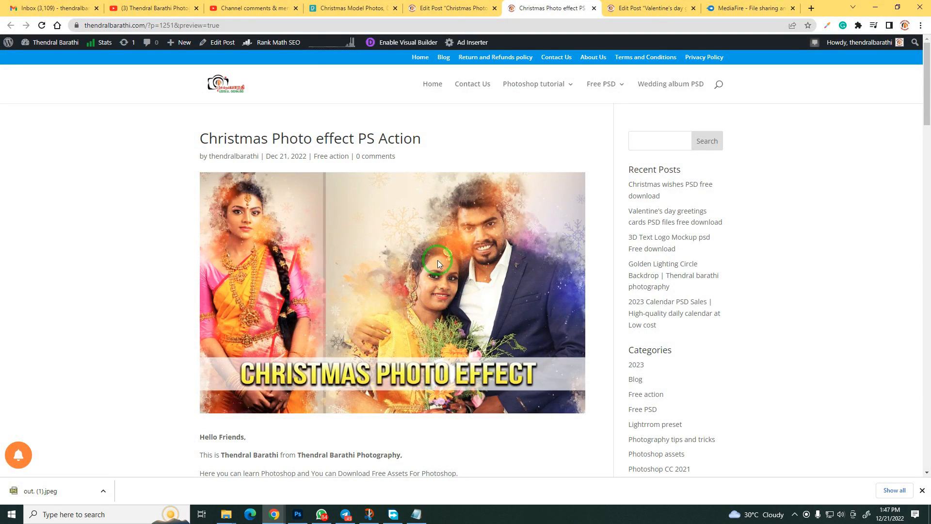
{"action": "scroll", "coordinate": [407, 238], "scroll_direction": "down", "scroll_amount": 5}
{"action": "scroll", "coordinate": [406, 237], "scroll_direction": "up", "scroll_amount": 5}
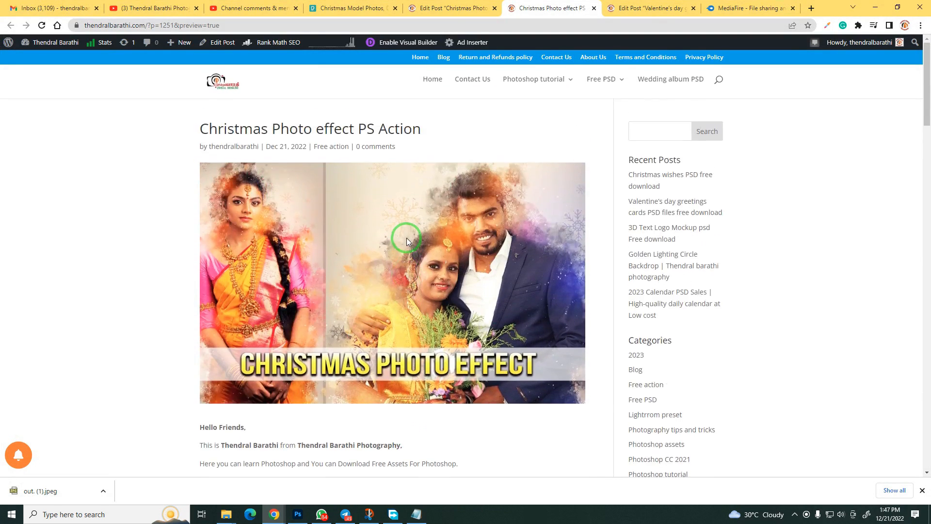
{"action": "scroll", "coordinate": [406, 237], "scroll_direction": "down", "scroll_amount": 8}
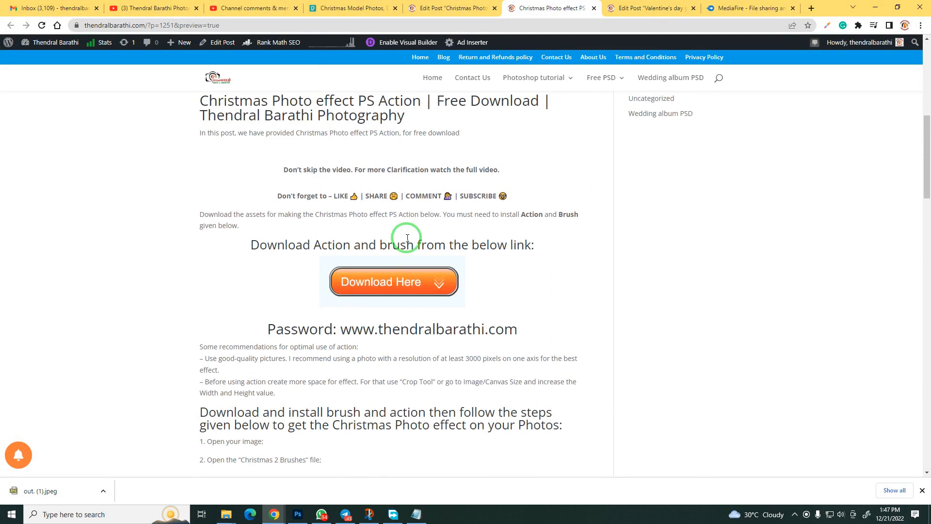
{"action": "left_click", "coordinate": [411, 284]}
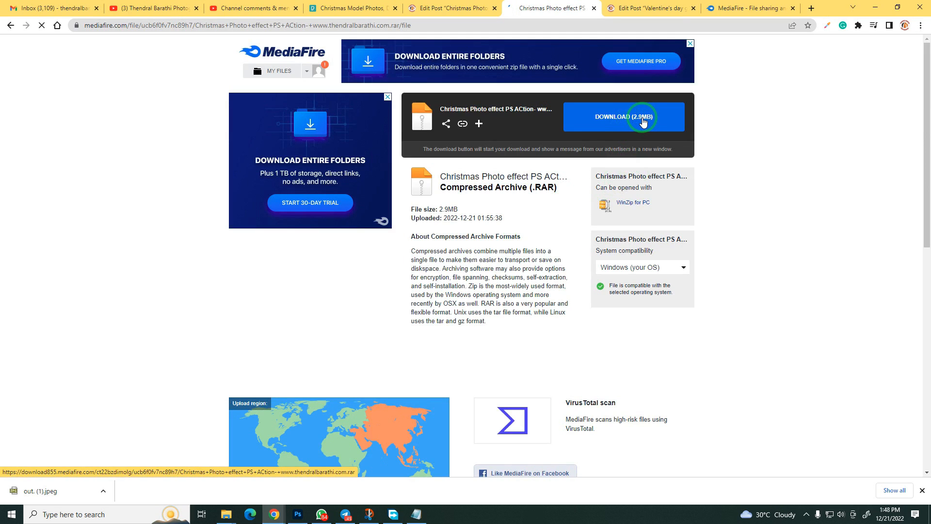
{"action": "left_click", "coordinate": [875, 7]}
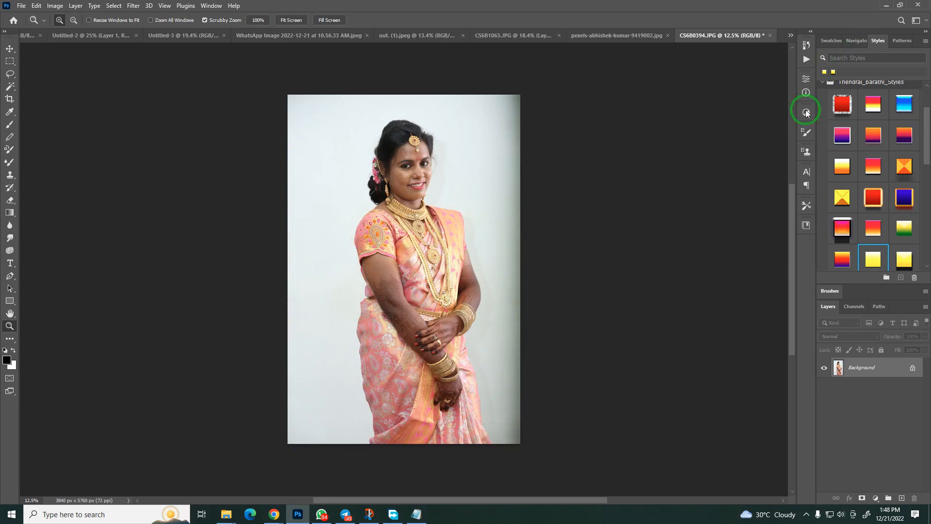
Return to the desktop and open the Christmas Photo effect PS ACtion folder holding the brush and action files.
{"action": "left_click", "coordinate": [888, 5]}
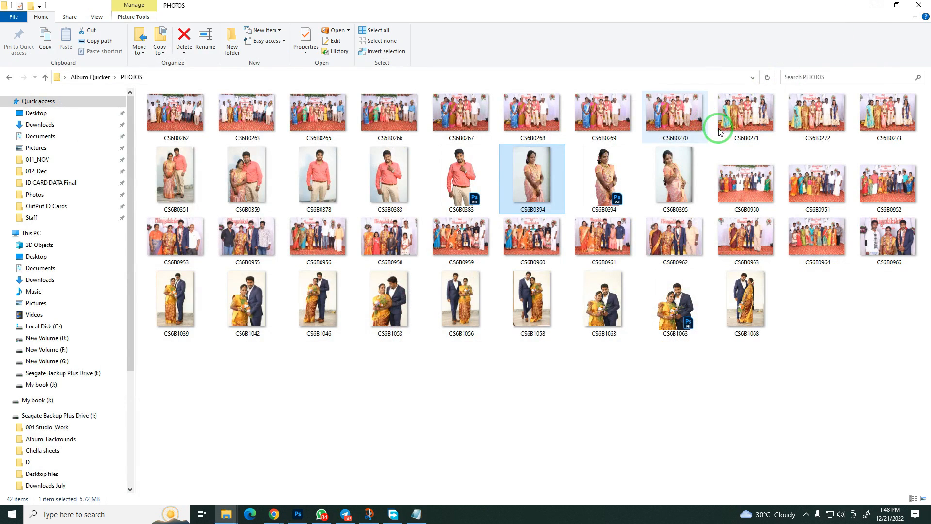
{"action": "left_click", "coordinate": [888, 7]}
{"action": "double_click", "coordinate": [610, 78]}
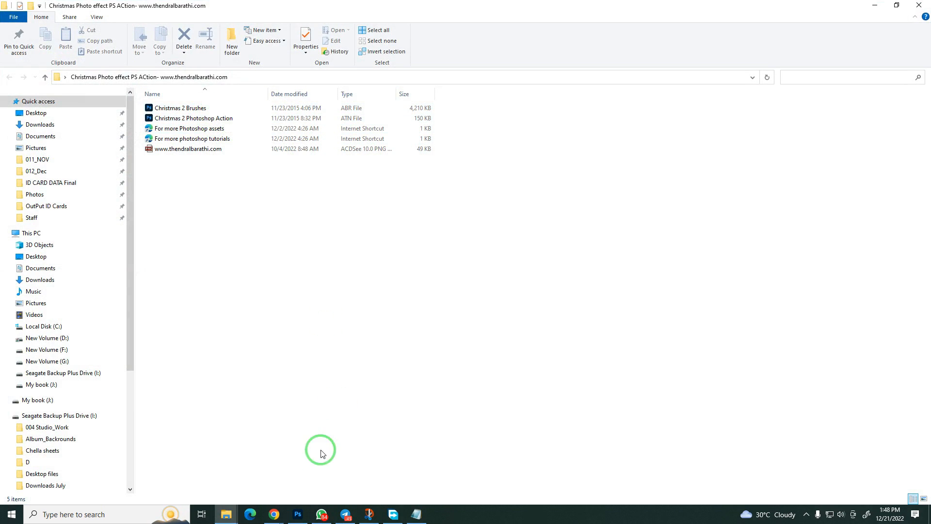
Switch to Photoshop and create a new layer named "area" in the CS6B0394 document.
{"action": "left_click", "coordinate": [298, 513]}
{"action": "mouse_move", "coordinate": [406, 294]}
{"action": "left_mouse_down"}
{"action": "mouse_move", "coordinate": [423, 293]}
{"action": "mouse_move", "coordinate": [419, 286]}
{"action": "left_mouse_up"}
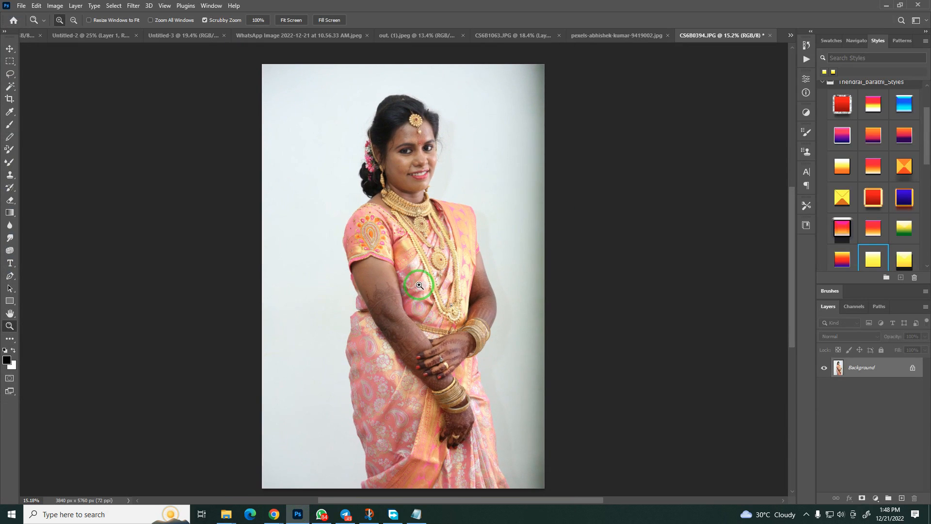
{"action": "key", "text": "ctrl+shift+n"}
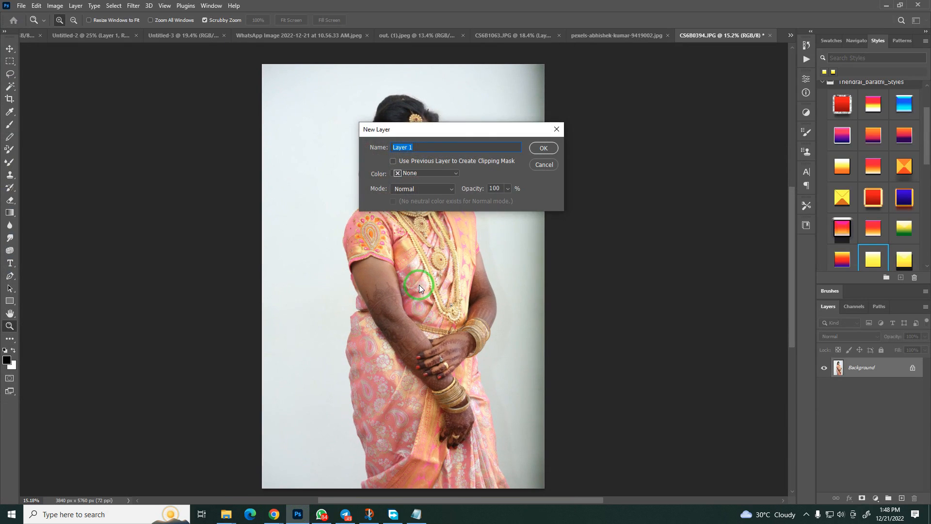
{"action": "type", "text": "area"}
{"action": "key", "text": "Return"}
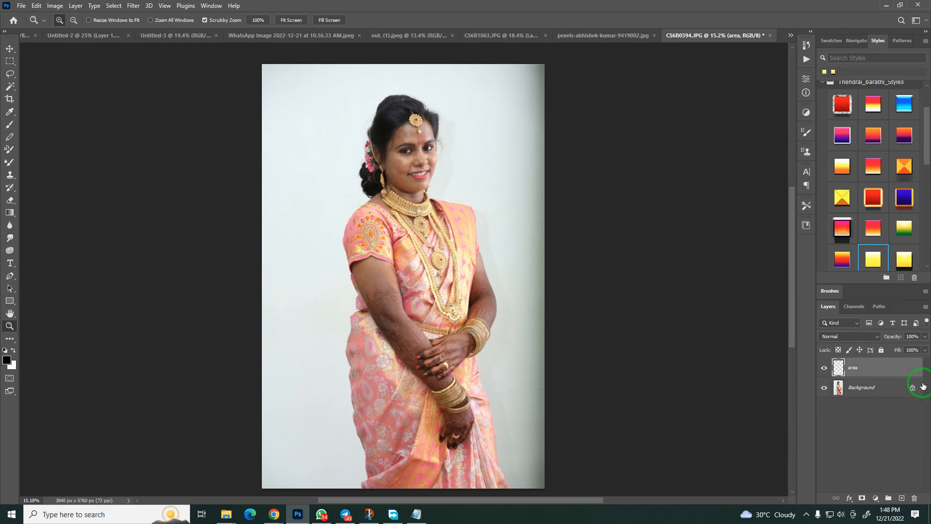
Select the woman on the Background layer using Select Subject.
{"action": "left_click", "coordinate": [885, 388]}
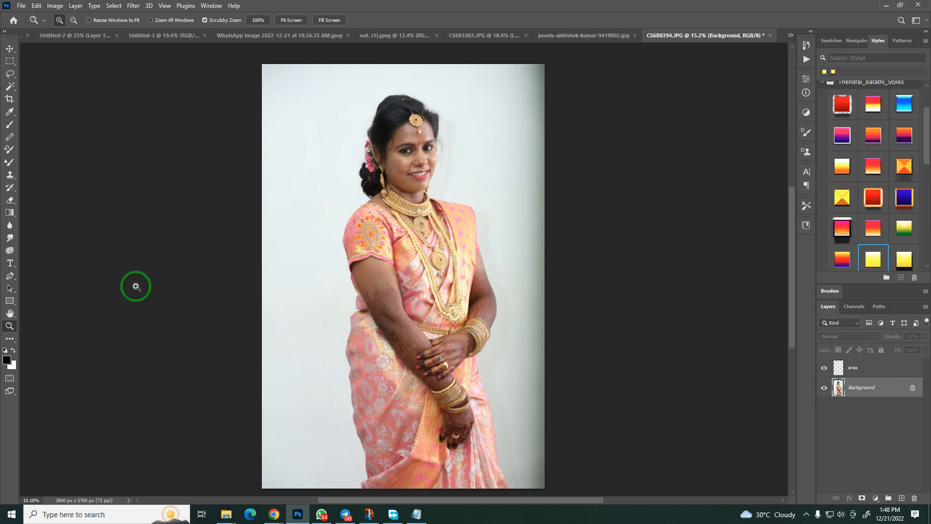
{"action": "left_click", "coordinate": [10, 86]}
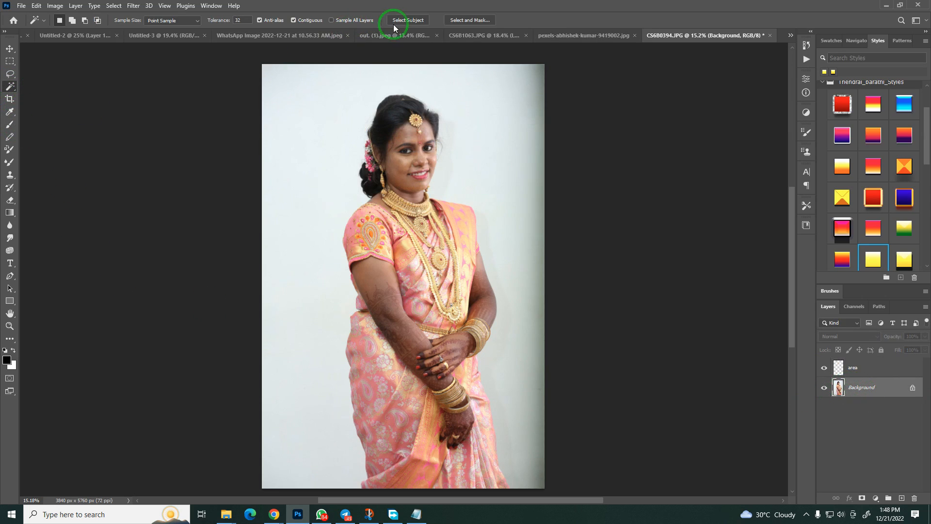
{"action": "left_click", "coordinate": [405, 20]}
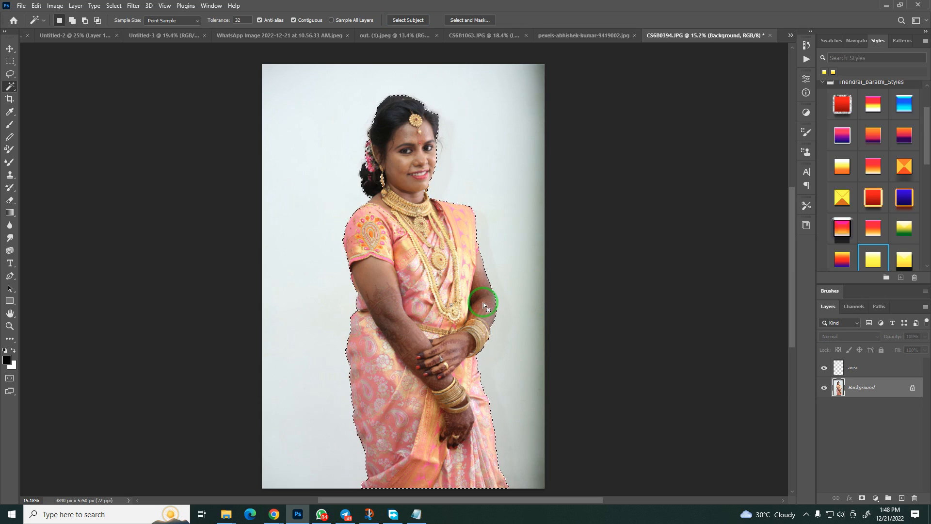
Fill the selected silhouette with the black foreground color on the "area" layer and deselect.
{"action": "left_click", "coordinate": [869, 372]}
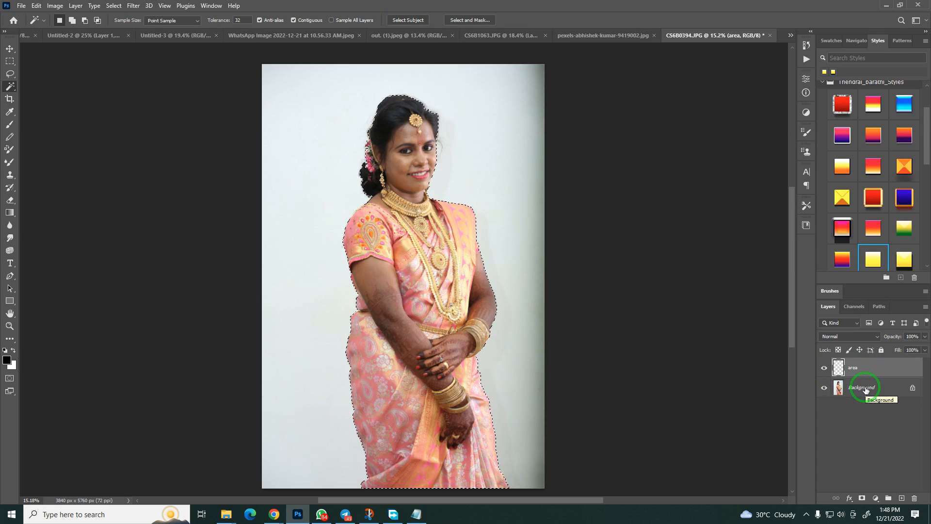
{"action": "left_click", "coordinate": [868, 371]}
{"action": "key", "text": "alt+BackSpace"}
{"action": "key", "text": "ctrl+d"}
Paint black with the Soft Round brush over the uncovered earring and hair flowers on the "area" layer.
{"action": "key", "text": "z"}
{"action": "left_click_drag", "start_coordinate": [401, 193], "coordinate": [434, 267]}
{"action": "key", "text": "b"}
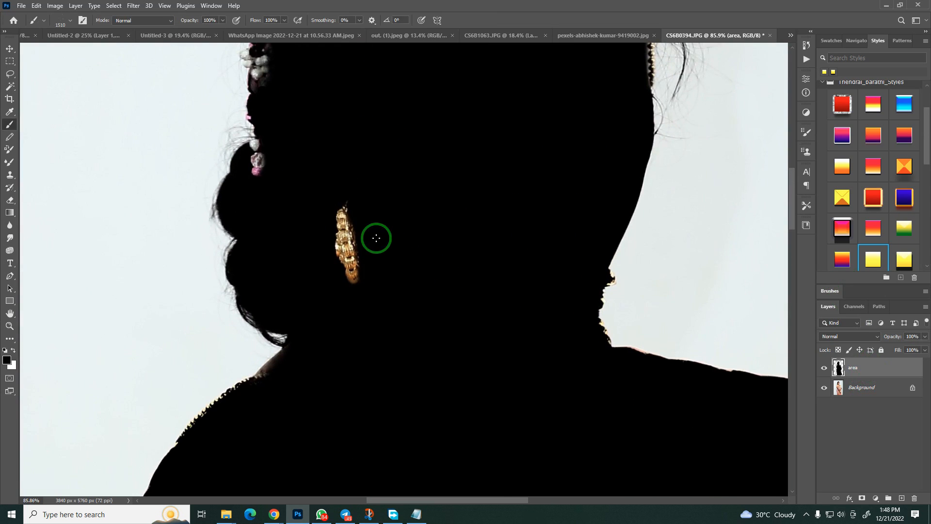
{"action": "scroll", "coordinate": [358, 270], "scroll_direction": "up", "scroll_amount": 2}
{"action": "right_click", "coordinate": [354, 258]}
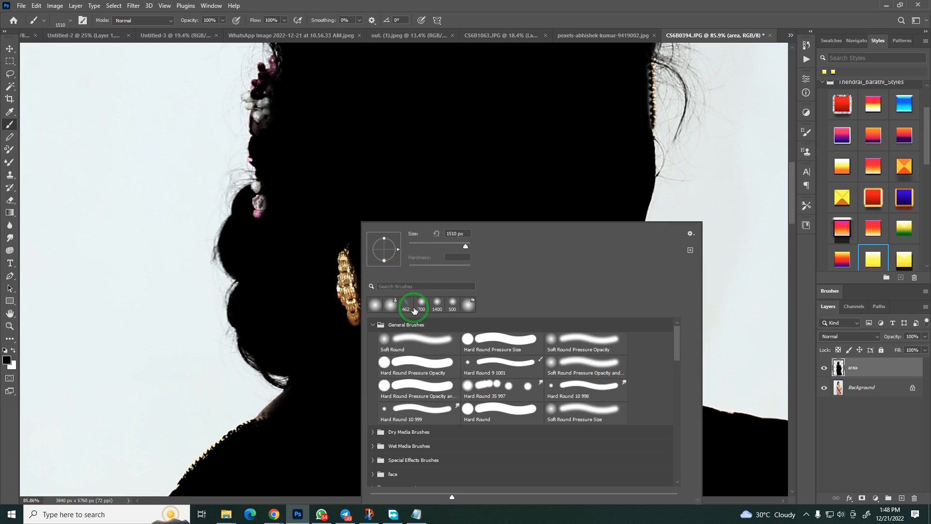
{"action": "double_click", "coordinate": [422, 340]}
{"action": "key", "text": "bracketleft"}
{"action": "key", "text": "bracketleft"}
{"action": "key", "text": "bracketleft"}
{"action": "key", "text": "bracketleft"}
{"action": "key", "text": "bracketleft"}
{"action": "key", "text": "bracketleft"}
{"action": "key", "text": "bracketleft"}
{"action": "key", "text": "bracketleft"}
{"action": "key", "text": "bracketleft"}
{"action": "key", "text": "bracketleft"}
{"action": "key", "text": "bracketleft"}
{"action": "key", "text": "bracketleft"}
{"action": "left_click_drag", "start_coordinate": [348, 248], "coordinate": [354, 338]}
{"action": "key", "text": "bracketright"}
{"action": "key", "text": "bracketleft"}
{"action": "key", "text": "bracketleft"}
{"action": "key", "text": "bracketleft"}
{"action": "mouse_move", "coordinate": [268, 201]}
{"action": "left_mouse_down"}
{"action": "mouse_move", "coordinate": [260, 205]}
{"action": "mouse_move", "coordinate": [262, 174]}
{"action": "left_mouse_up"}
{"action": "left_click_drag", "start_coordinate": [265, 185], "coordinate": [268, 258]}
{"action": "mouse_move", "coordinate": [278, 204]}
{"action": "left_mouse_down"}
{"action": "mouse_move", "coordinate": [259, 181]}
{"action": "mouse_move", "coordinate": [270, 175]}
{"action": "mouse_move", "coordinate": [287, 134]}
{"action": "left_mouse_up"}
{"action": "key", "text": "ctrl+space"}
{"action": "mouse_move", "coordinate": [415, 207]}
{"action": "left_mouse_down"}
{"action": "mouse_move", "coordinate": [409, 224]}
{"action": "mouse_move", "coordinate": [383, 232]}
{"action": "left_mouse_up"}
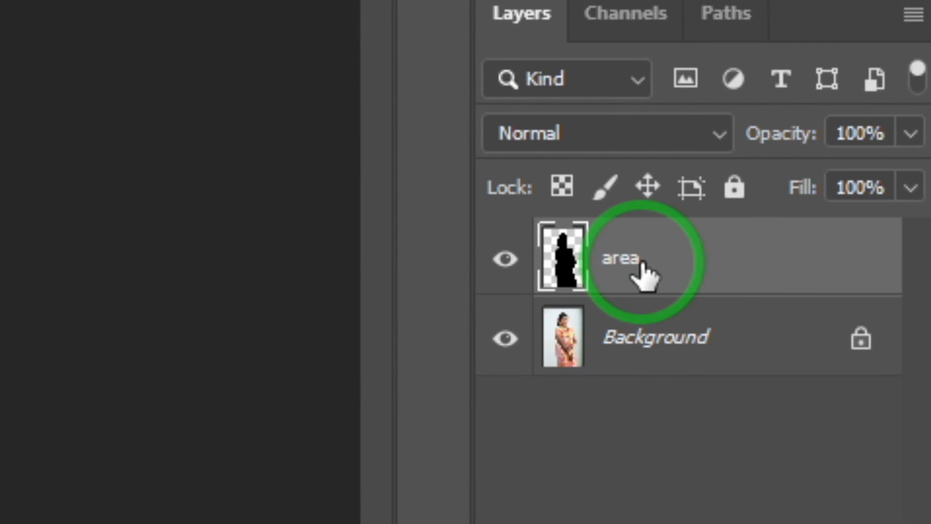
Hide and show the "area" layer to compare the black silhouette with the photo beneath it.
{"action": "left_click", "coordinate": [505, 259]}
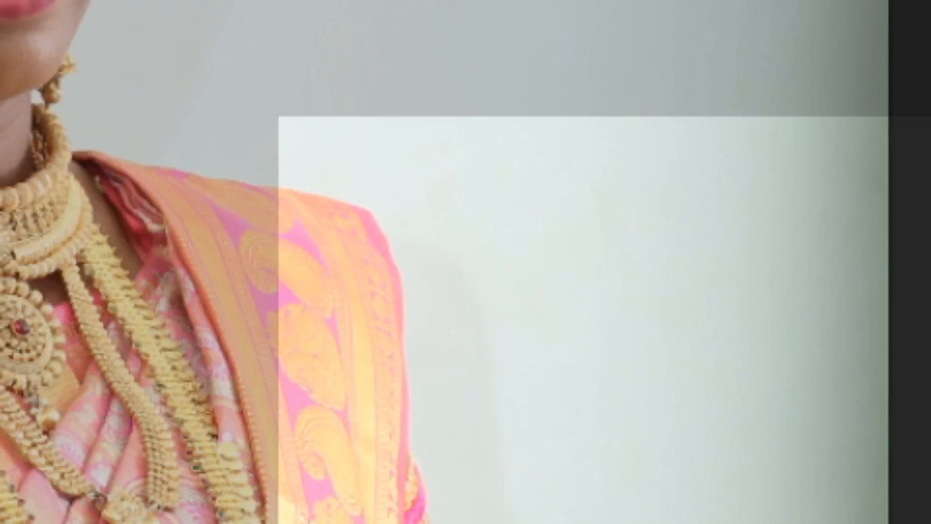
{"action": "left_click", "coordinate": [505, 264]}
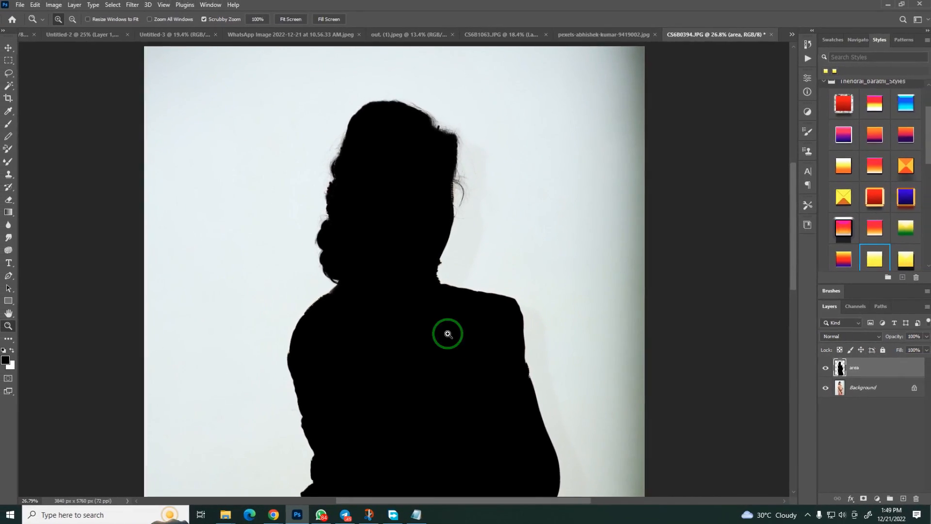
{"action": "left_click_drag", "start_coordinate": [447, 333], "coordinate": [407, 295]}
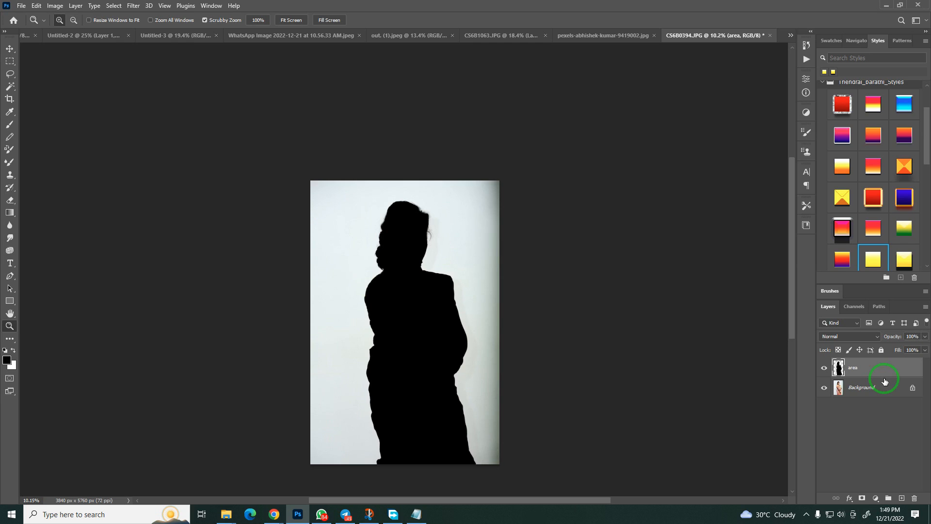
{"action": "left_click_drag", "start_coordinate": [499, 358], "coordinate": [415, 308]}
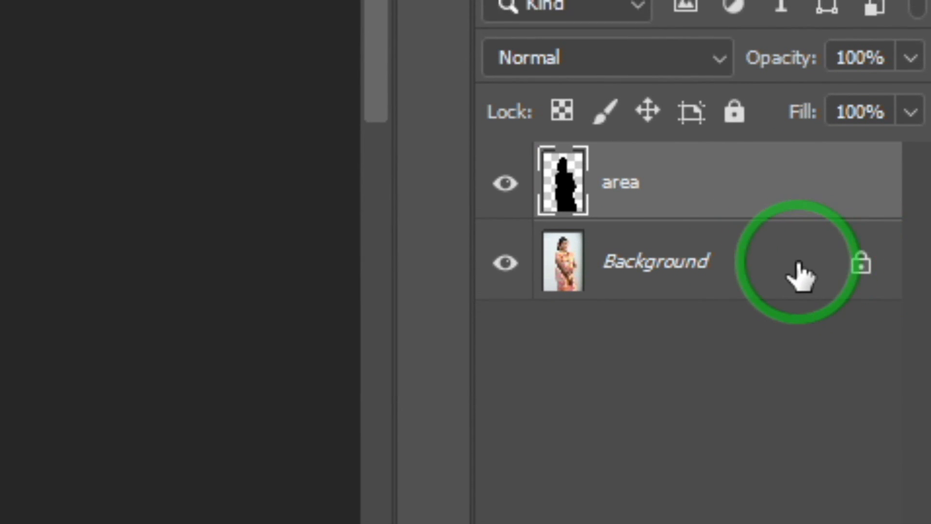
Unlock the Background layer and convert it back to a background with Background from Layer.
{"action": "left_click", "coordinate": [861, 266]}
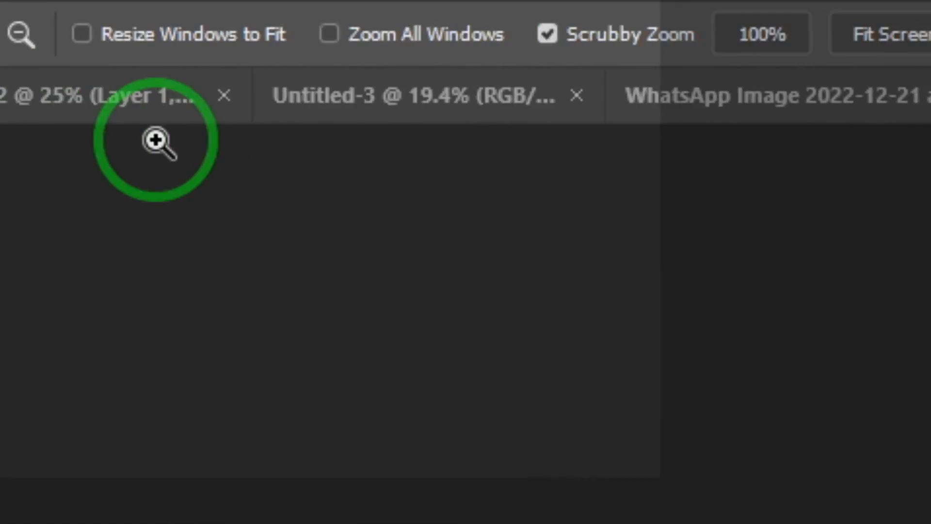
{"action": "left_click", "coordinate": [59, 0]}
{"action": "mouse_move", "coordinate": [103, 0]}
{"action": "mouse_move", "coordinate": [303, 23]}
{"action": "mouse_move", "coordinate": [357, 66]}
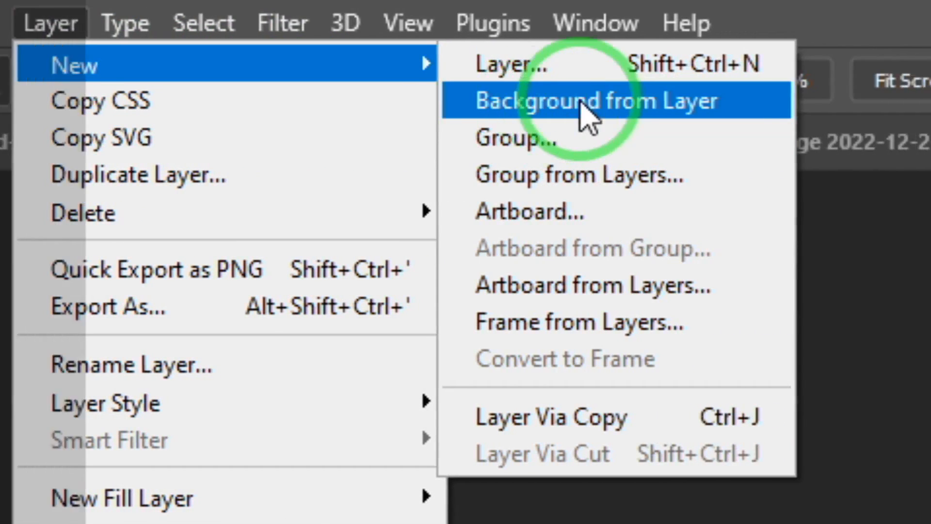
{"action": "left_click", "coordinate": [475, 107]}
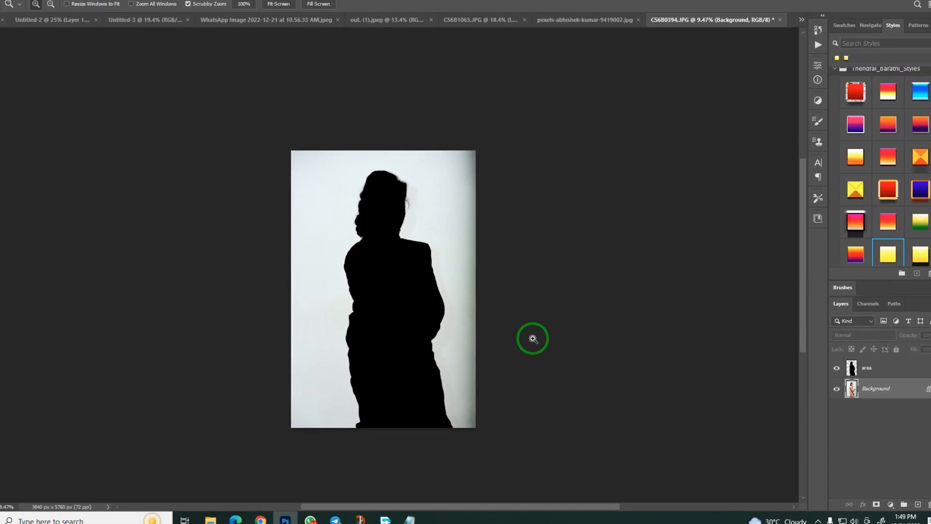
Select the "area" layer and play the Christmas 2 Photoshop action on the photo.
{"action": "left_click", "coordinate": [870, 374]}
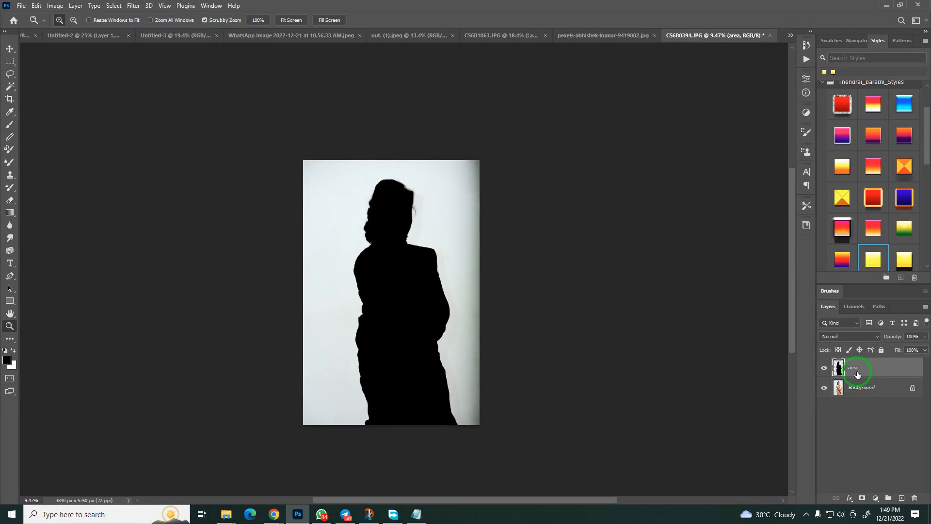
{"action": "left_click", "coordinate": [807, 60]}
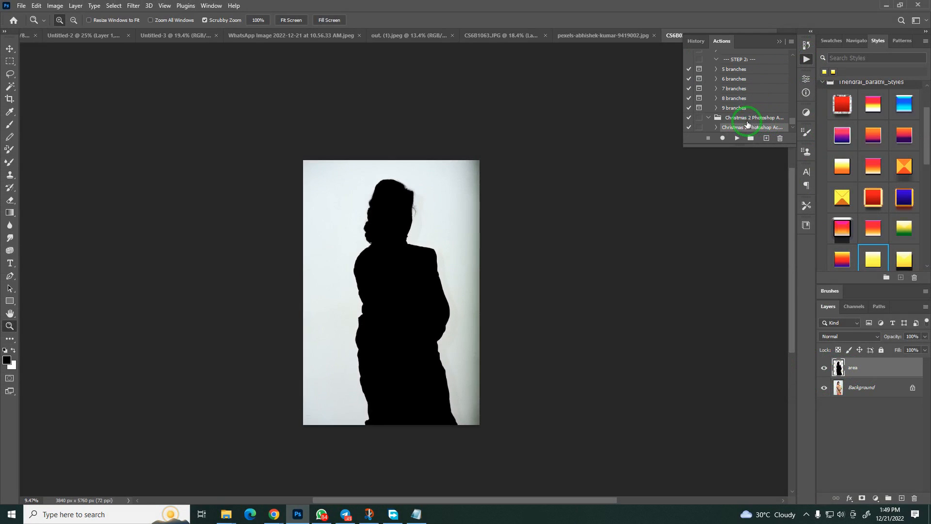
{"action": "left_click", "coordinate": [768, 125]}
{"action": "left_click", "coordinate": [737, 139]}
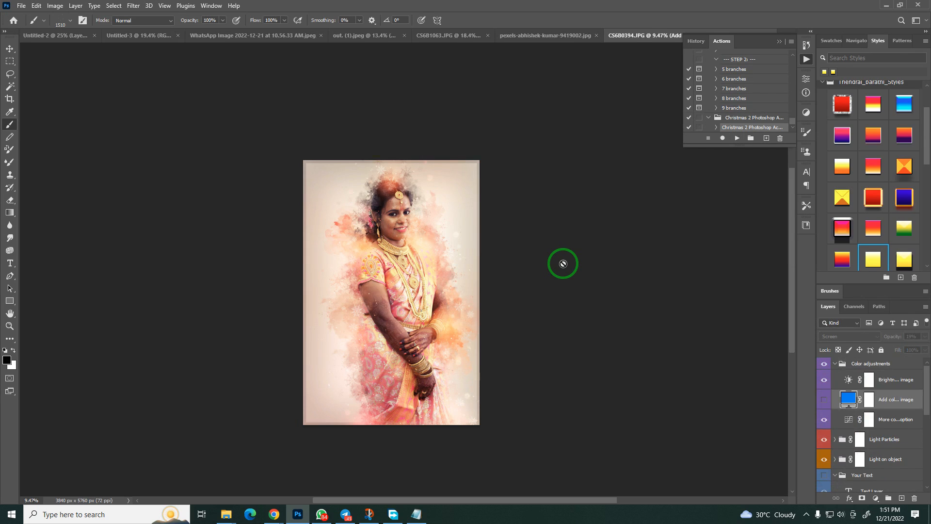
Inspect the watercolor effect up close, then compare it with the original by isolating the Background layer and restoring the other layers.
{"action": "key", "text": "z"}
{"action": "mouse_move", "coordinate": [408, 208]}
{"action": "left_mouse_down"}
{"action": "mouse_move", "coordinate": [451, 247]}
{"action": "mouse_move", "coordinate": [435, 248]}
{"action": "left_mouse_up"}
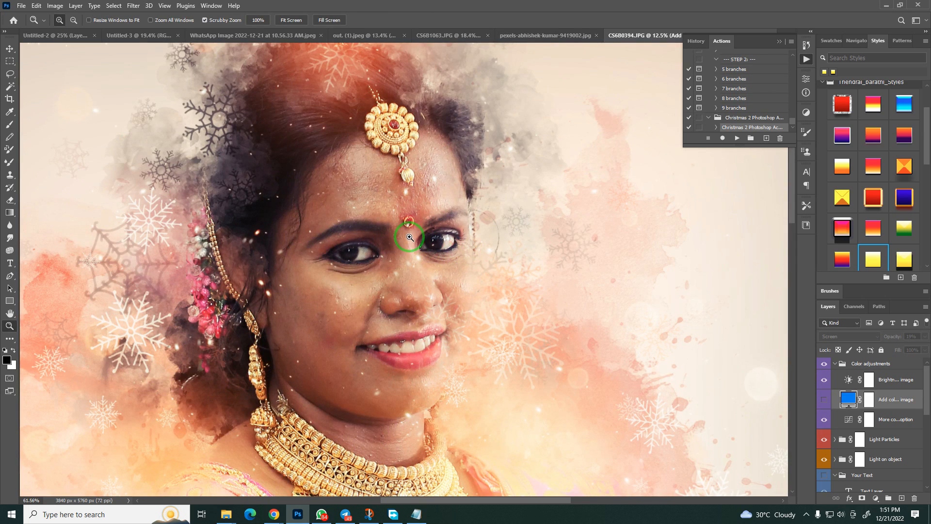
{"action": "left_click", "coordinate": [824, 482], "text": "alt"}
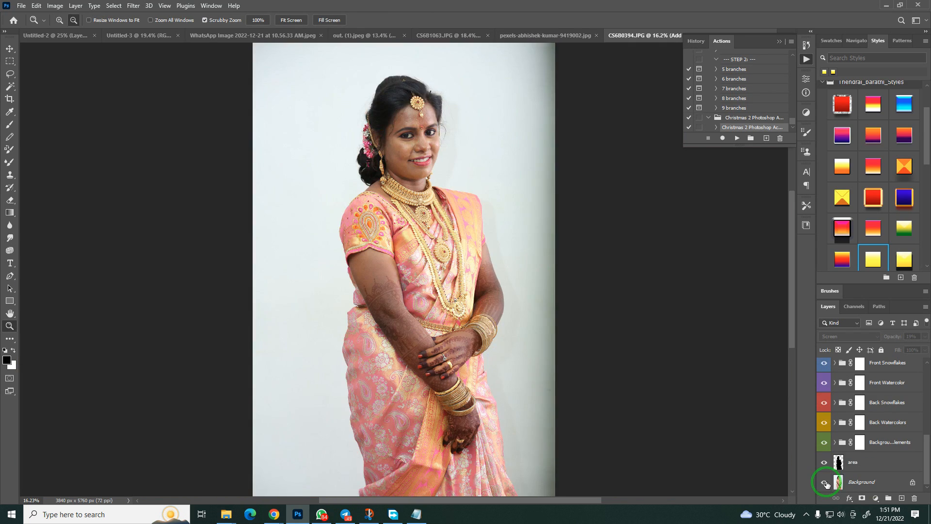
{"action": "left_click", "coordinate": [824, 482], "text": "alt"}
{"action": "left_click", "coordinate": [438, 320], "text": "alt"}
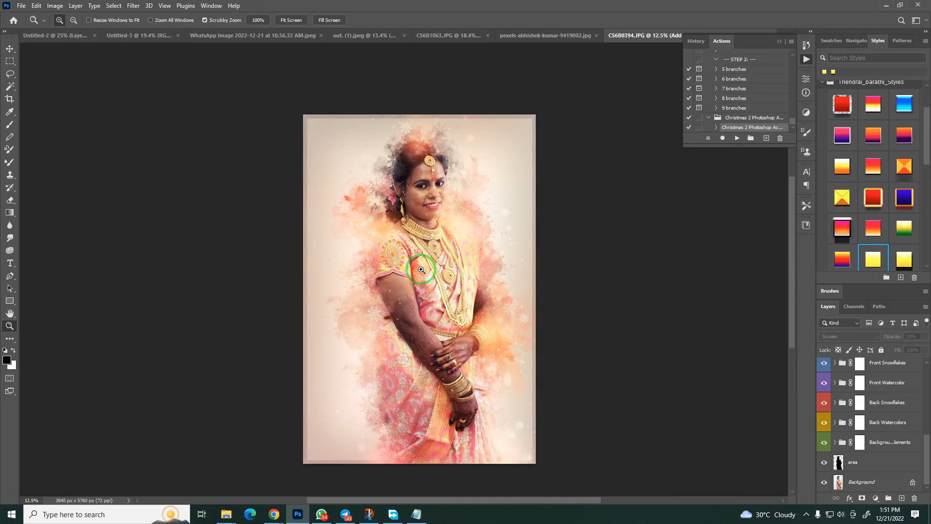
Switch to the Christmas Photo effect page in Chrome and review its instructions for the "area" layer, the action and the sample result.
{"action": "left_click", "coordinate": [274, 514]}
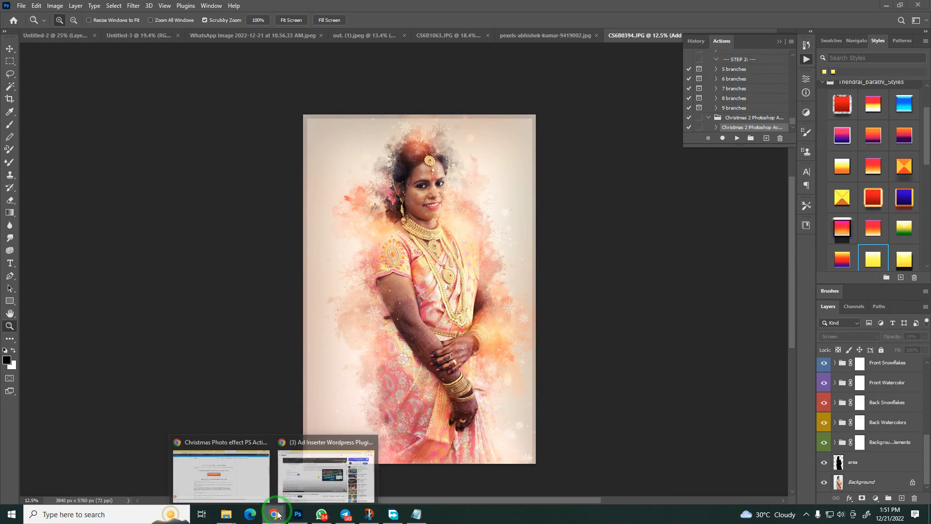
{"action": "left_click", "coordinate": [239, 480]}
{"action": "scroll", "coordinate": [410, 326], "scroll_direction": "down", "scroll_amount": 3}
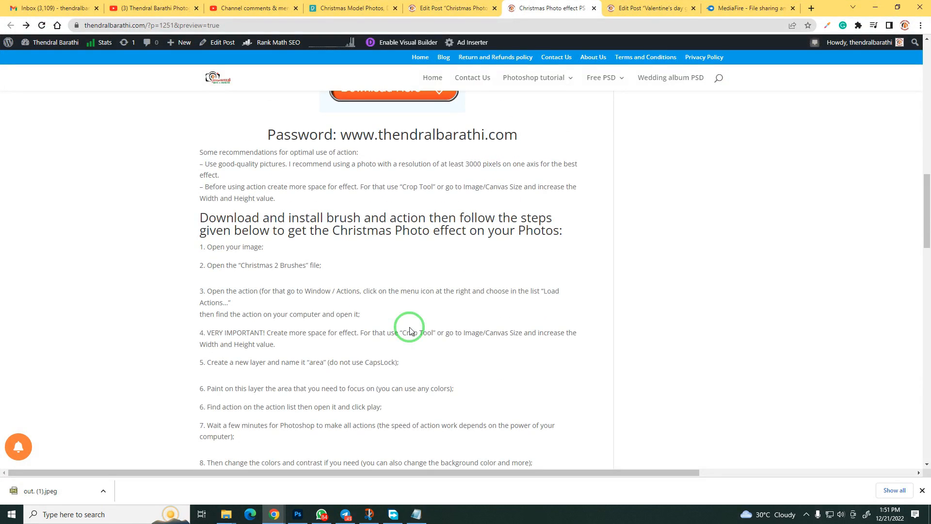
{"action": "scroll", "coordinate": [283, 302], "scroll_direction": "down", "scroll_amount": 3}
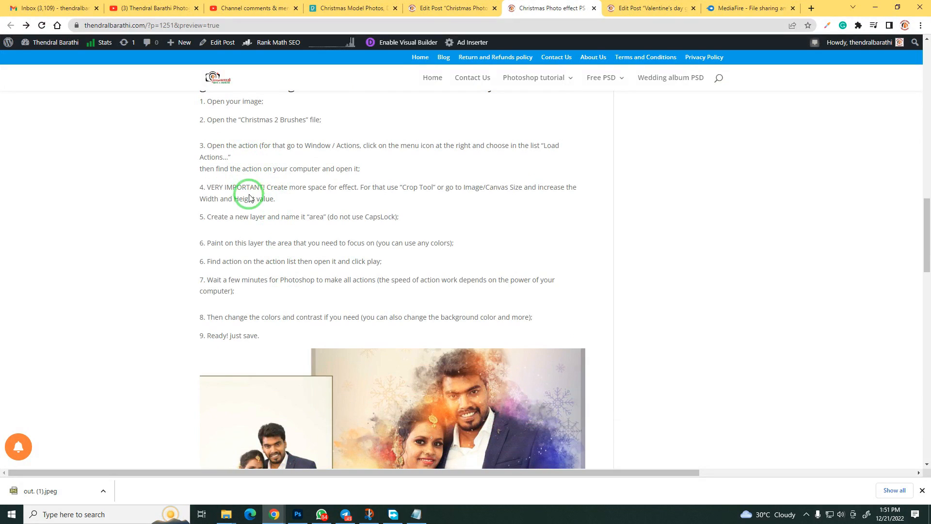
{"action": "scroll", "coordinate": [322, 199], "scroll_direction": "down", "scroll_amount": 1}
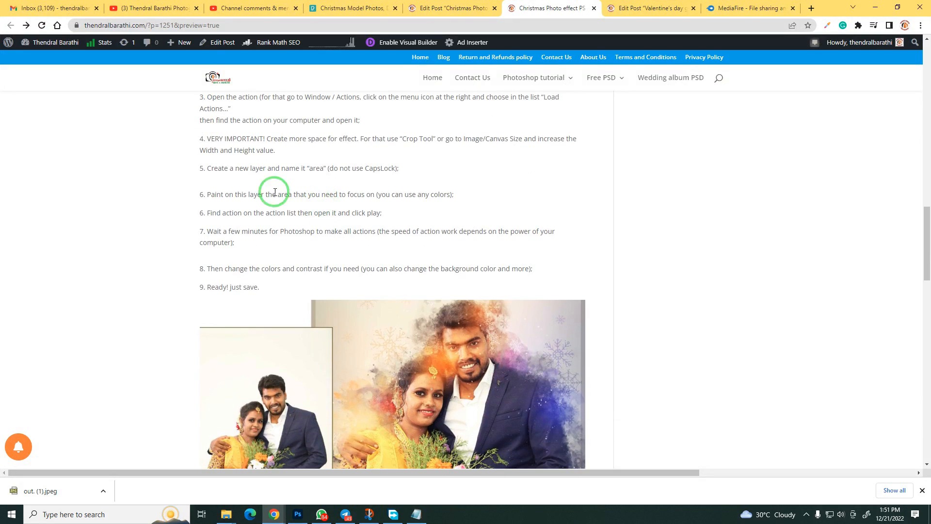
{"action": "left_click_drag", "start_coordinate": [290, 169], "coordinate": [328, 181]}
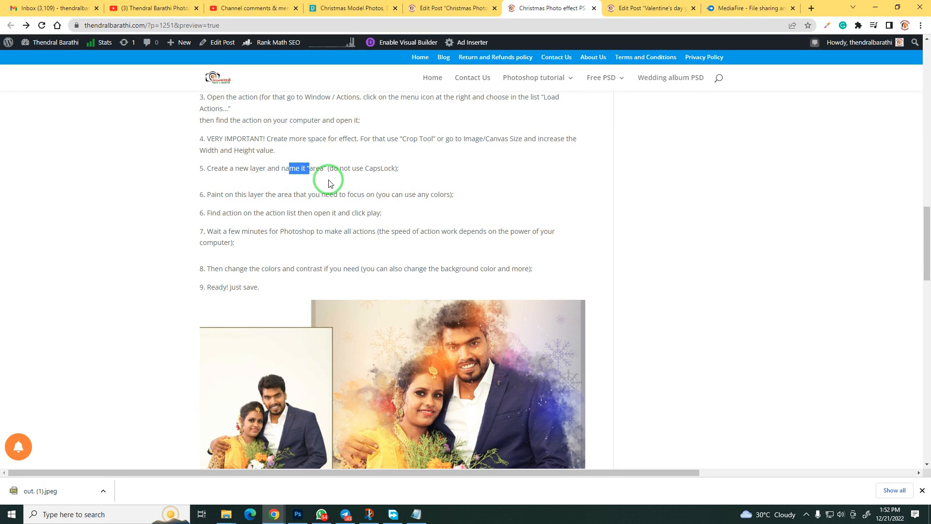
{"action": "scroll", "coordinate": [311, 249], "scroll_direction": "down", "scroll_amount": 3}
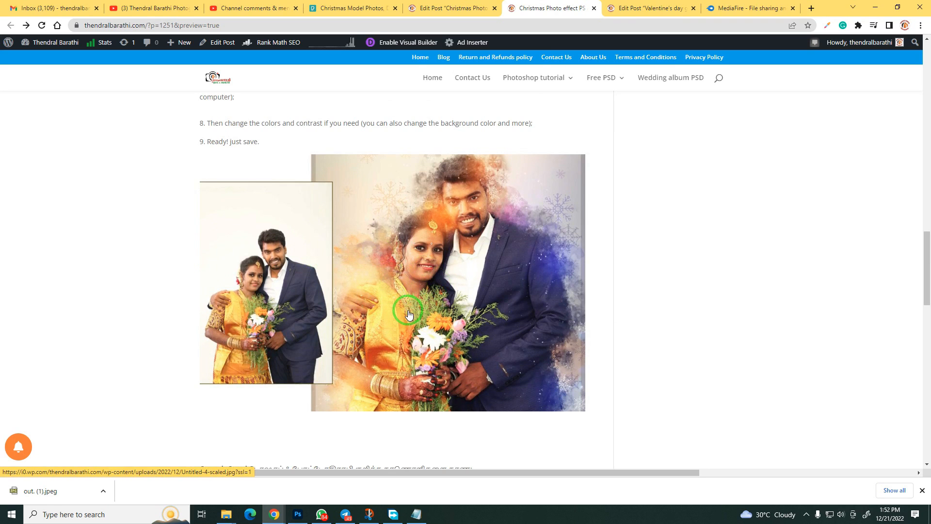
Return to Photoshop and examine the finished watercolor effect up close and as a whole image.
{"action": "left_click", "coordinate": [876, 8]}
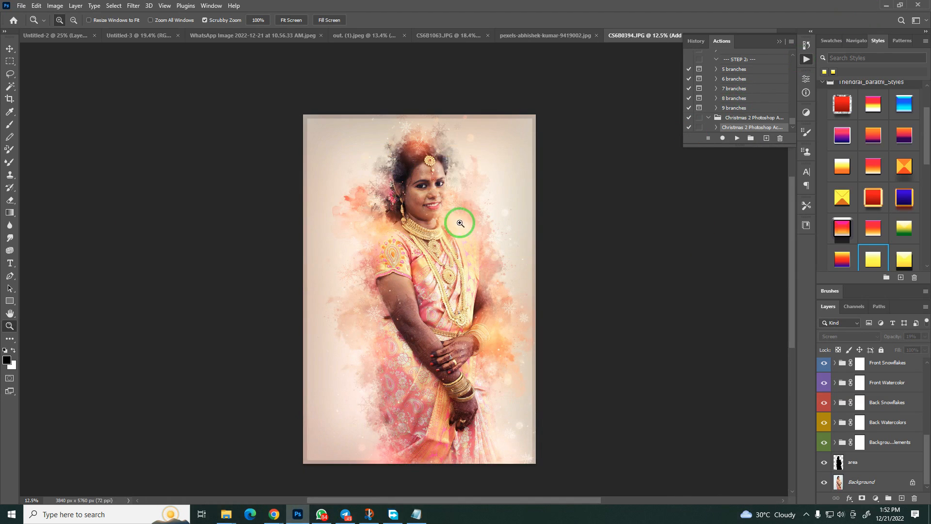
{"action": "left_click_drag", "start_coordinate": [422, 205], "coordinate": [450, 236]}
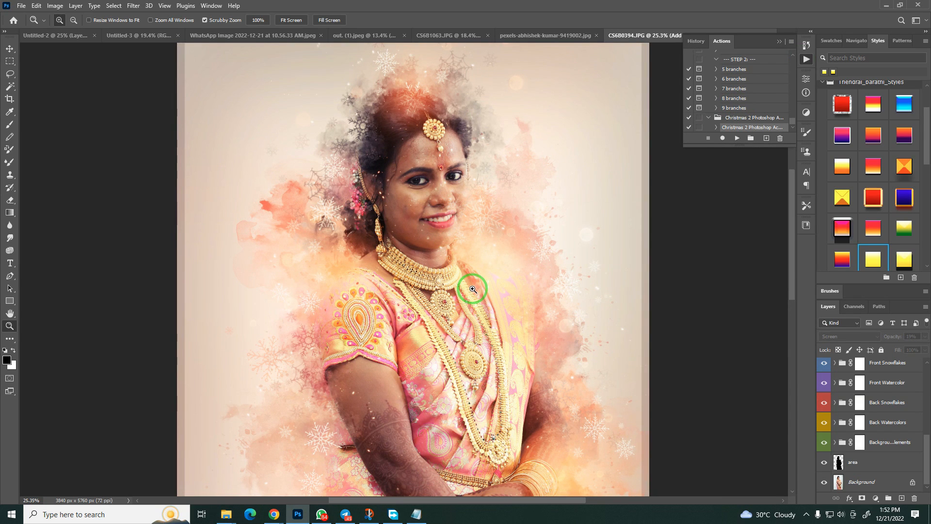
{"action": "key", "text": "ctrl+0"}
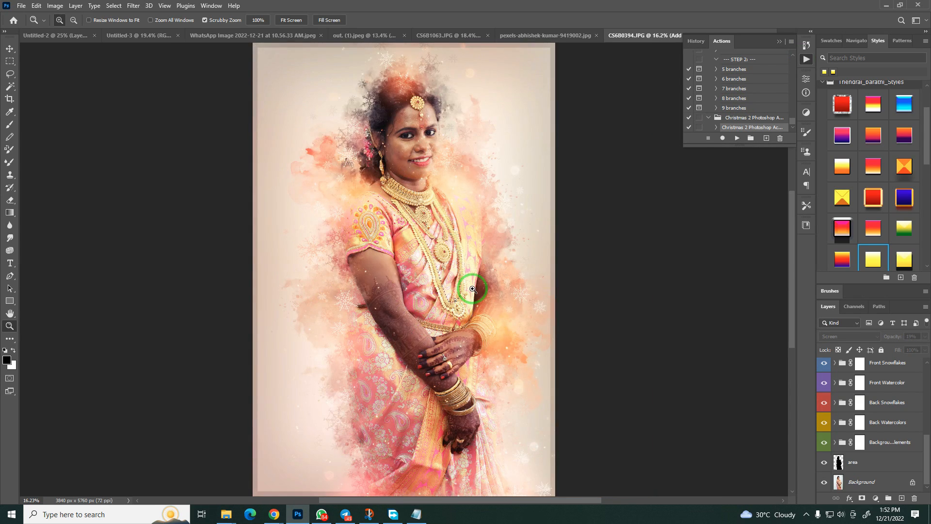